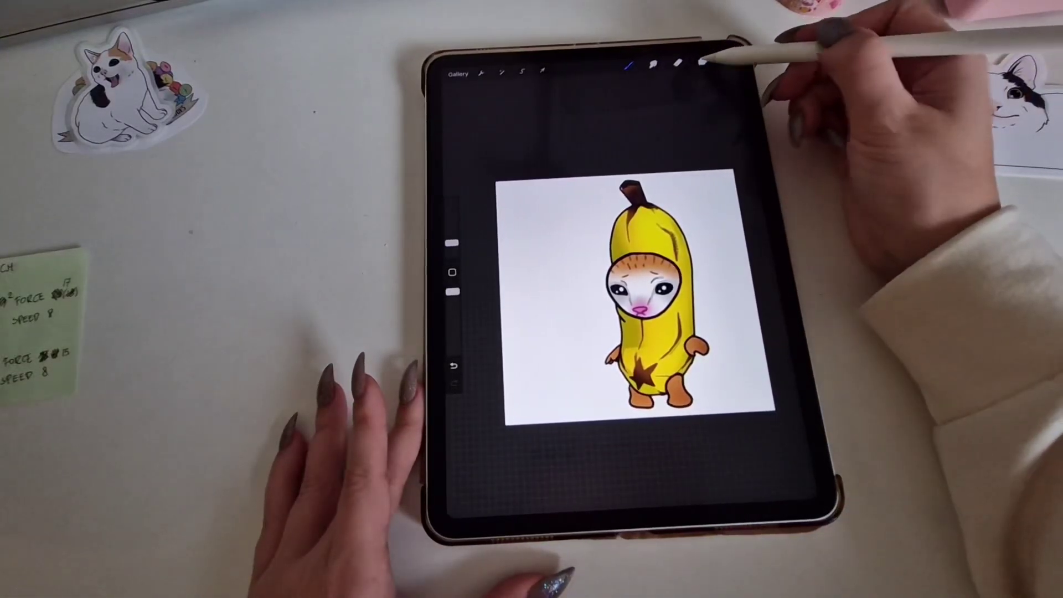
# Hide the canvas background colour and add a new empty layer directly above the bottom layer.
pyautogui.click(702, 61)
pyautogui.click(768, 342)
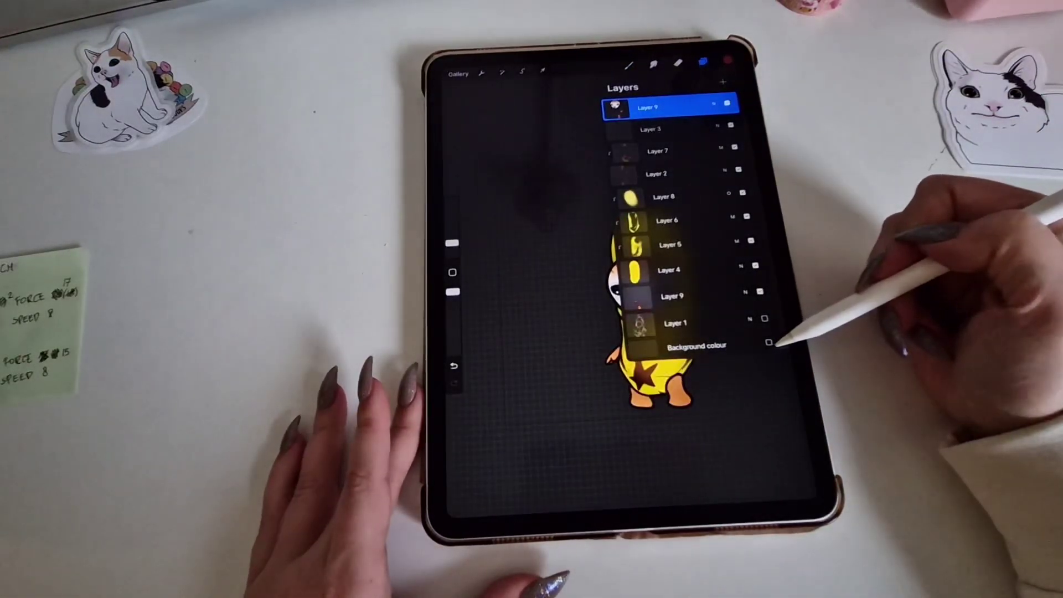
pyautogui.click(730, 322)
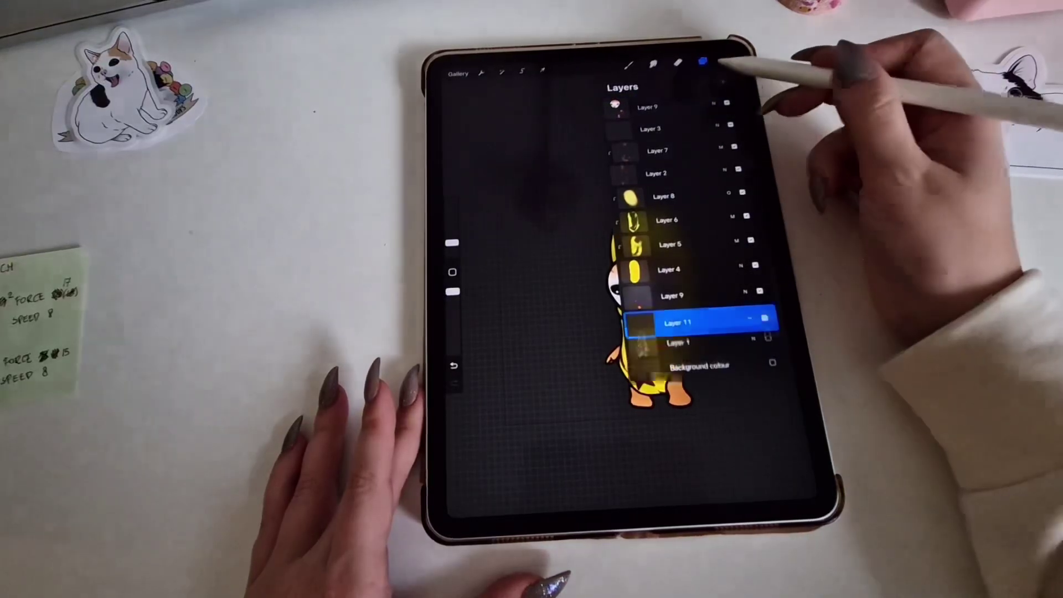
pyautogui.click(702, 61)
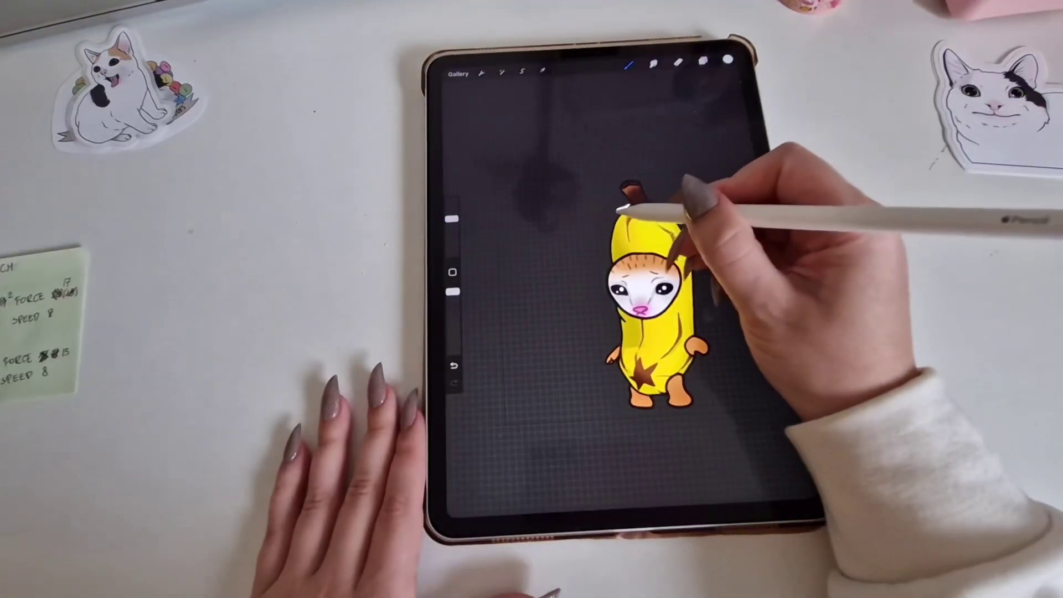
# Paint a white border around the outside of the banana cat on the new layer.
pyautogui.moveTo(612, 213); pyautogui.dragTo(603, 237)
pyautogui.moveTo(609, 300)
pyautogui.mouseDown()
pyautogui.moveTo(618, 315)
pyautogui.moveTo(609, 368)
pyautogui.mouseUp()
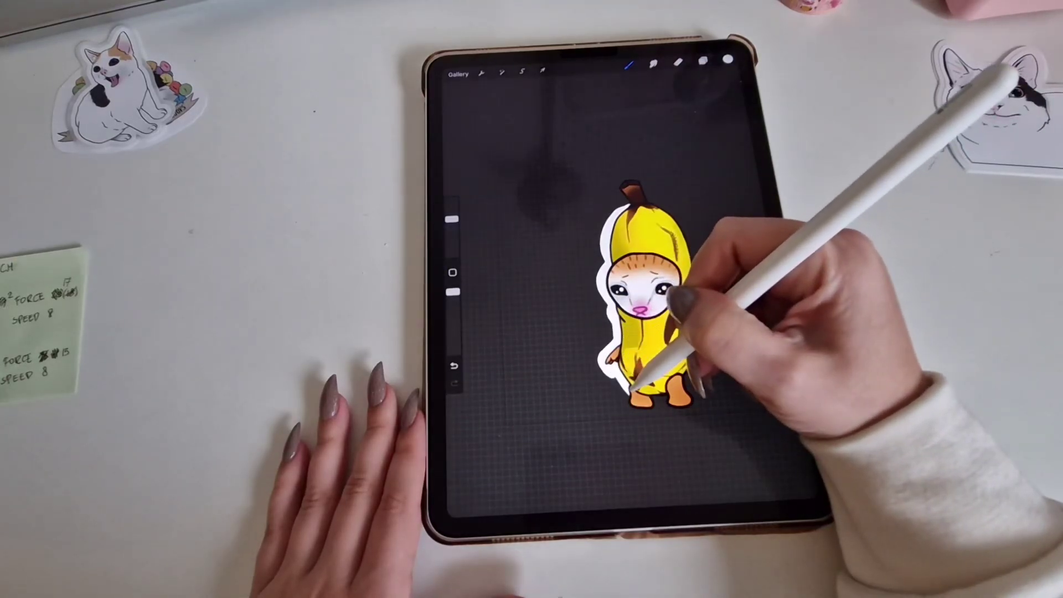
pyautogui.click(641, 375)
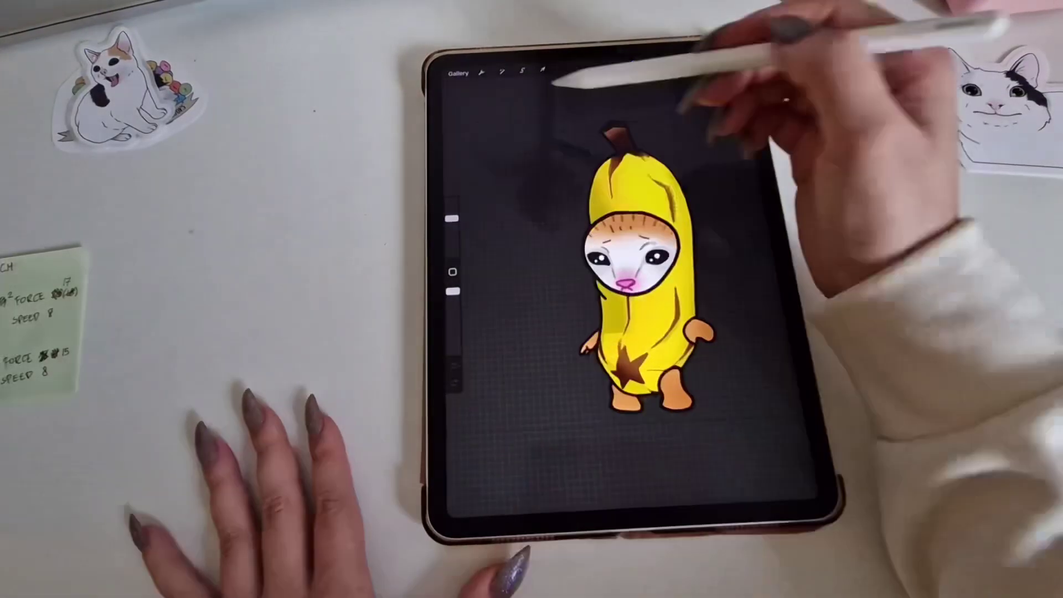
# Share the artwork as a PNG image and save it to the device's photos.
pyautogui.click(481, 72)
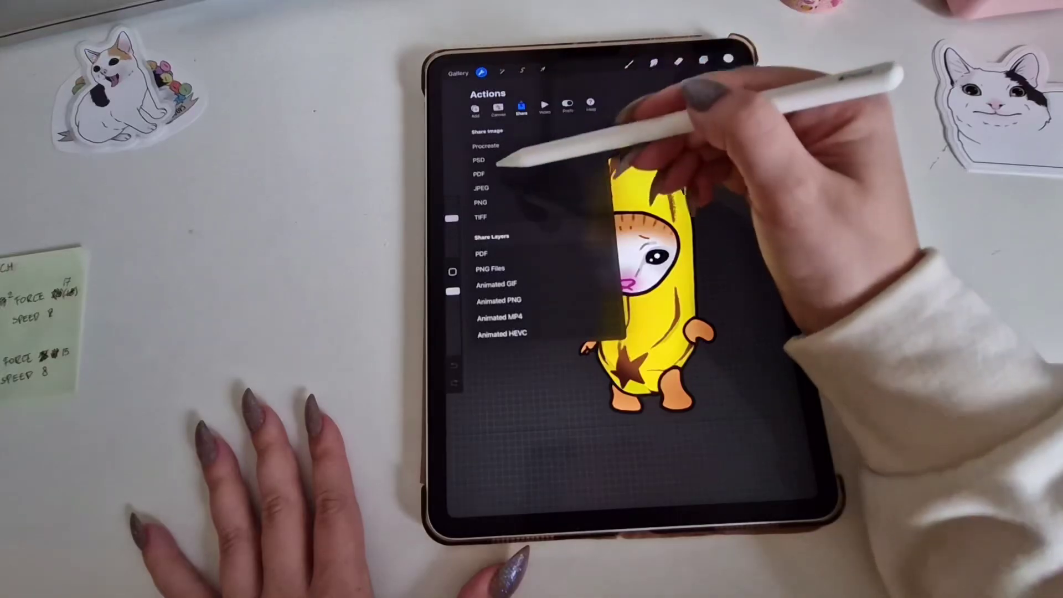
pyautogui.click(481, 202)
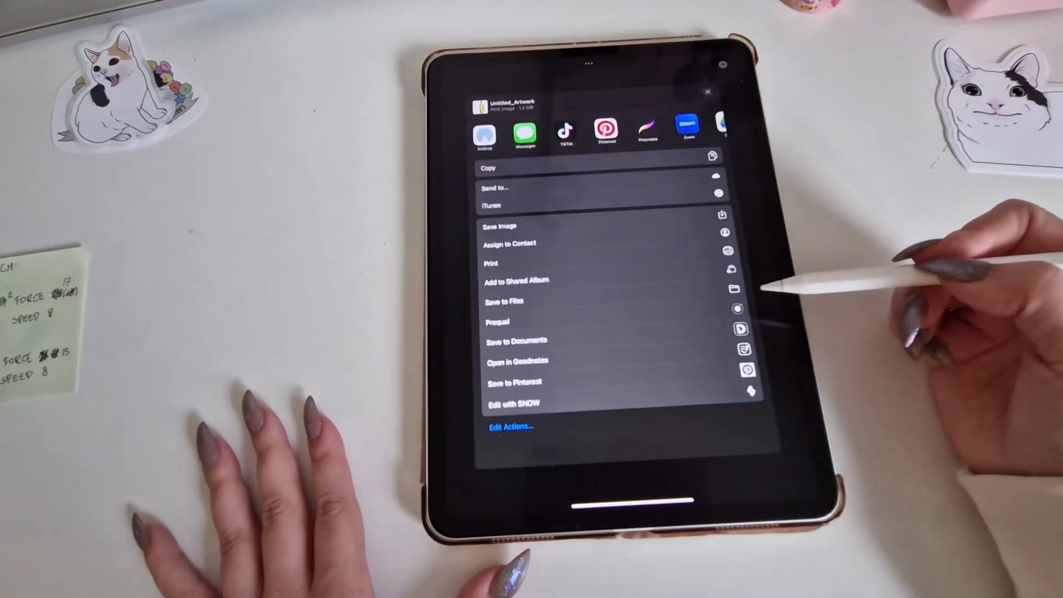
pyautogui.click(719, 220)
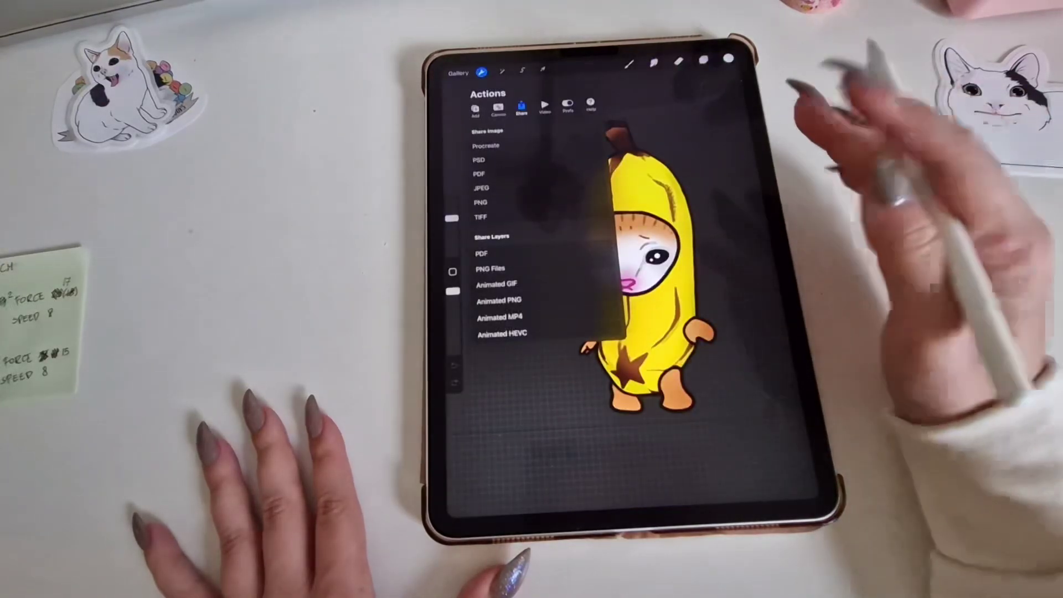
pyautogui.click(740, 165)
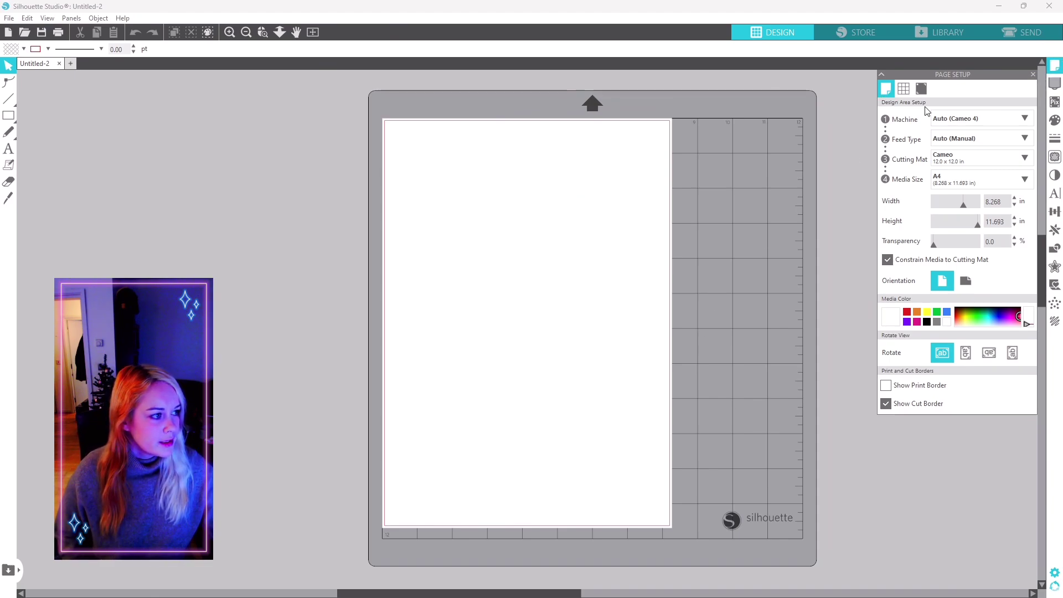
# In Silhouette Studio's page setup, keep the Cameo 12 x 12 in mat and A4 media size, and turn on the registration marks.
pyautogui.click(976, 159)
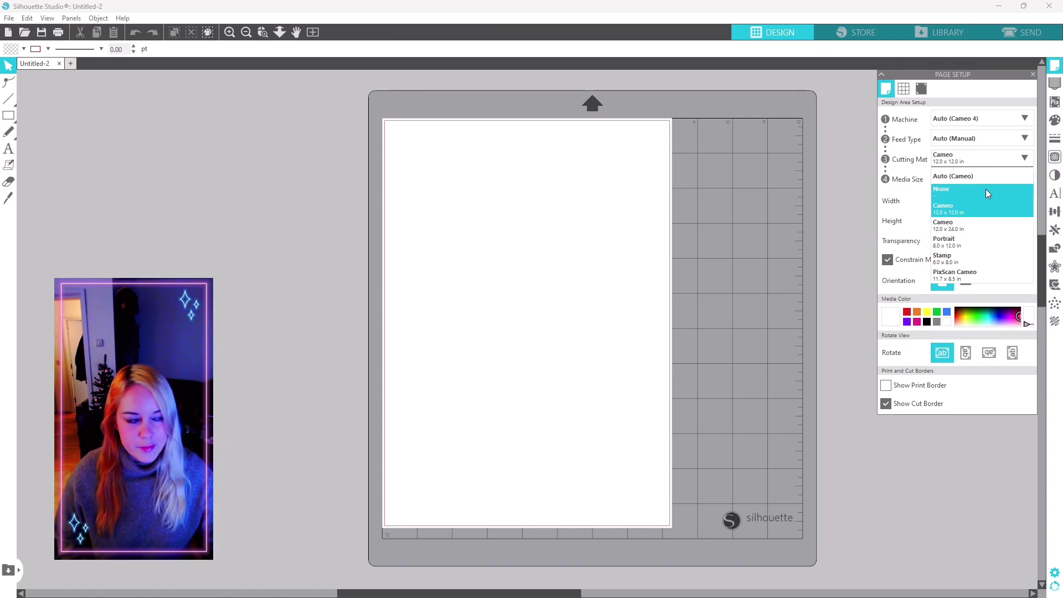
pyautogui.click(977, 159)
pyautogui.click(970, 178)
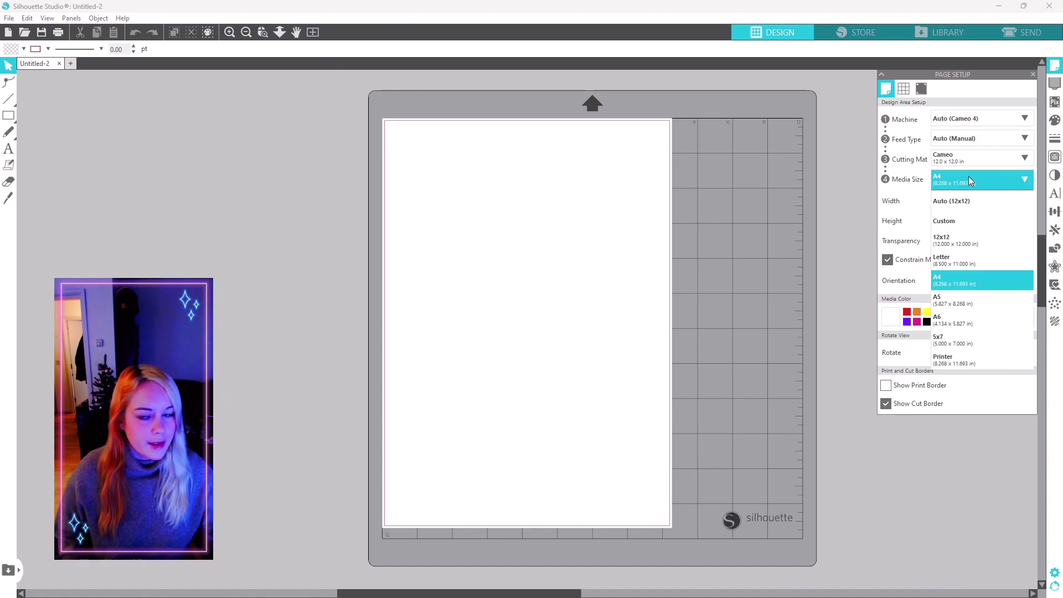
pyautogui.click(968, 178)
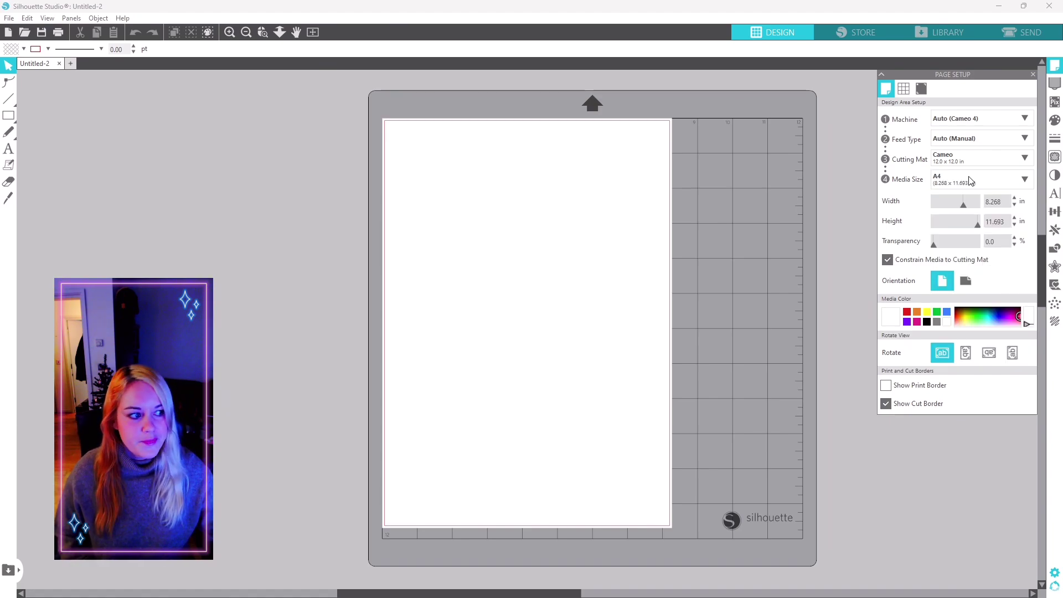
pyautogui.click(923, 89)
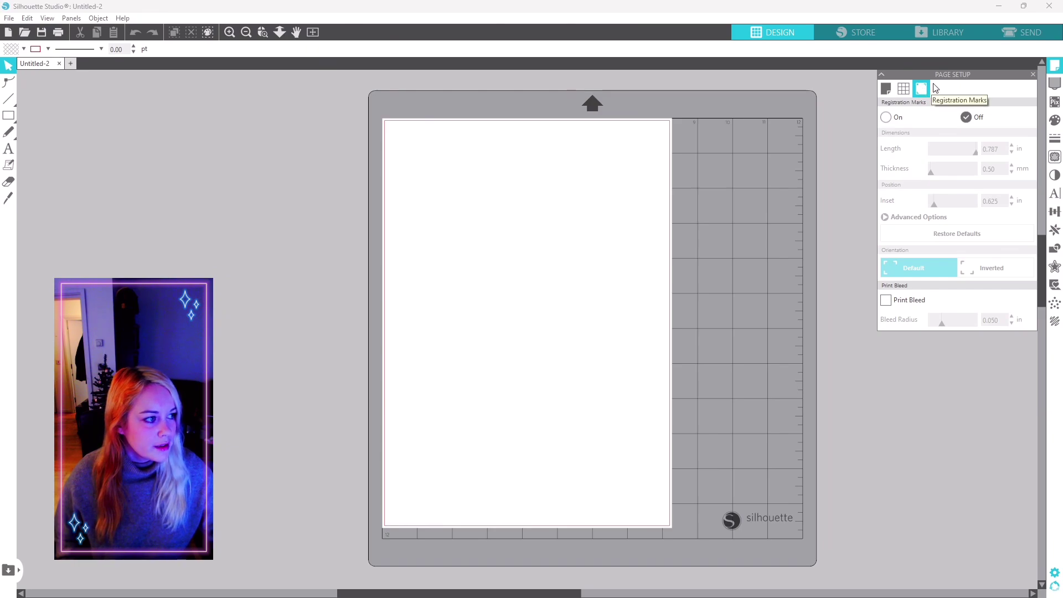
pyautogui.click(886, 119)
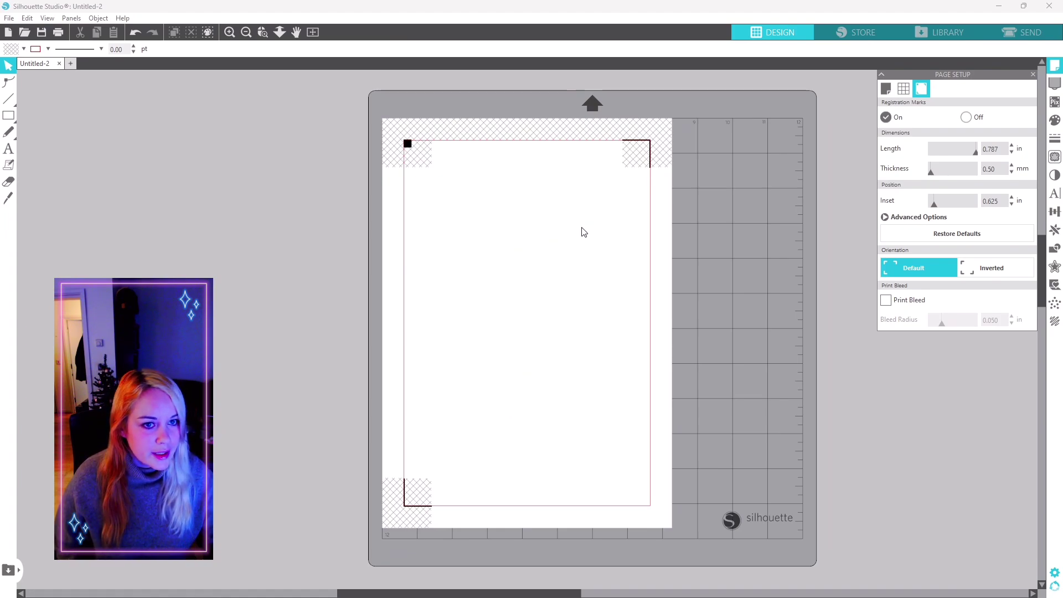
# Merge IMG_2882 from Downloads into the design and move it inside the cut border, to about X 2.5 in, Y 1.06 in.
pyautogui.click(11, 20)
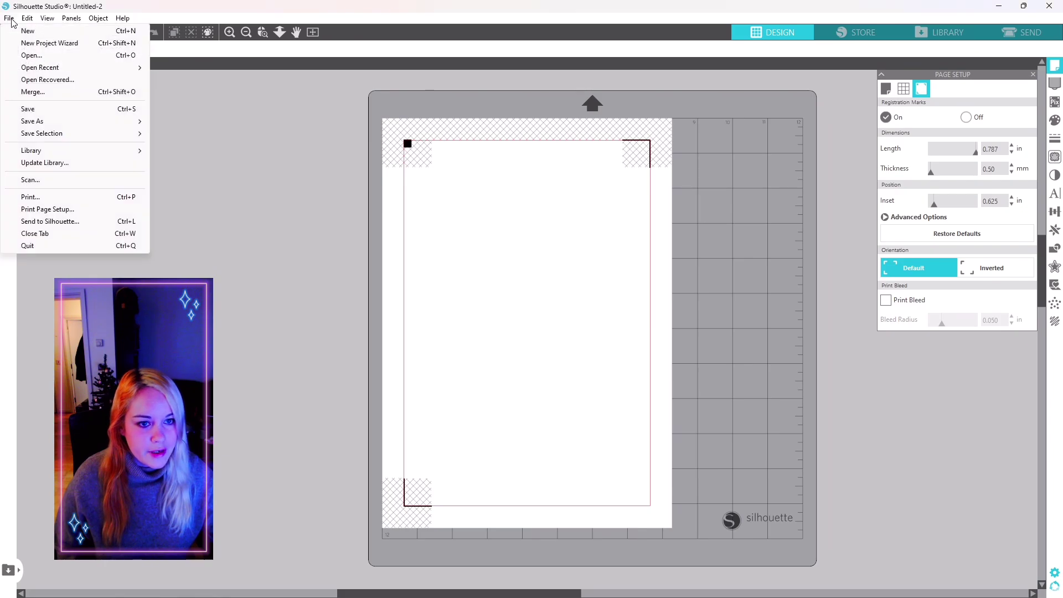
pyautogui.click(29, 93)
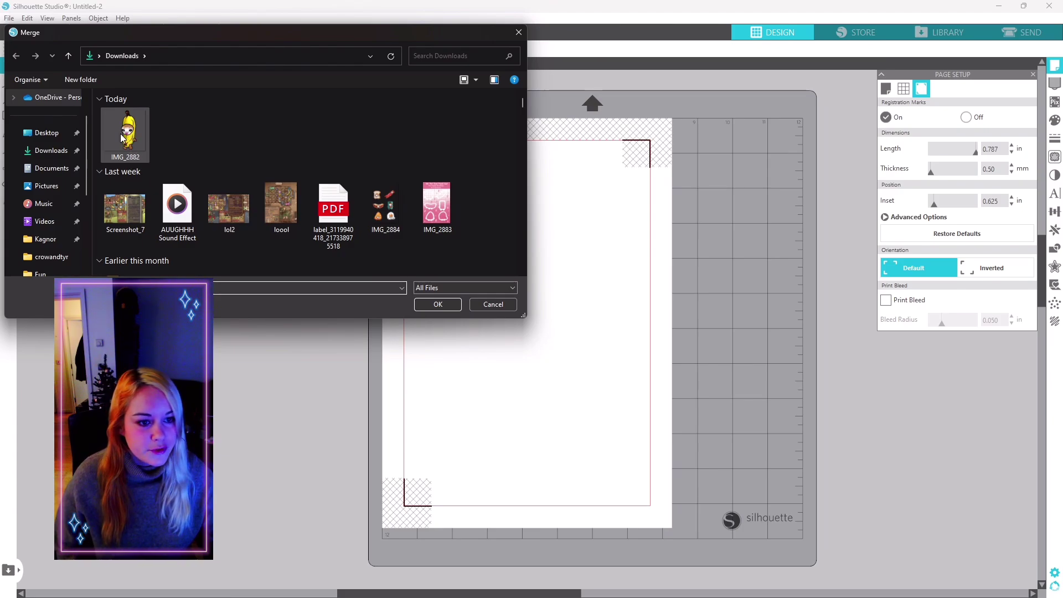
pyautogui.click(120, 135)
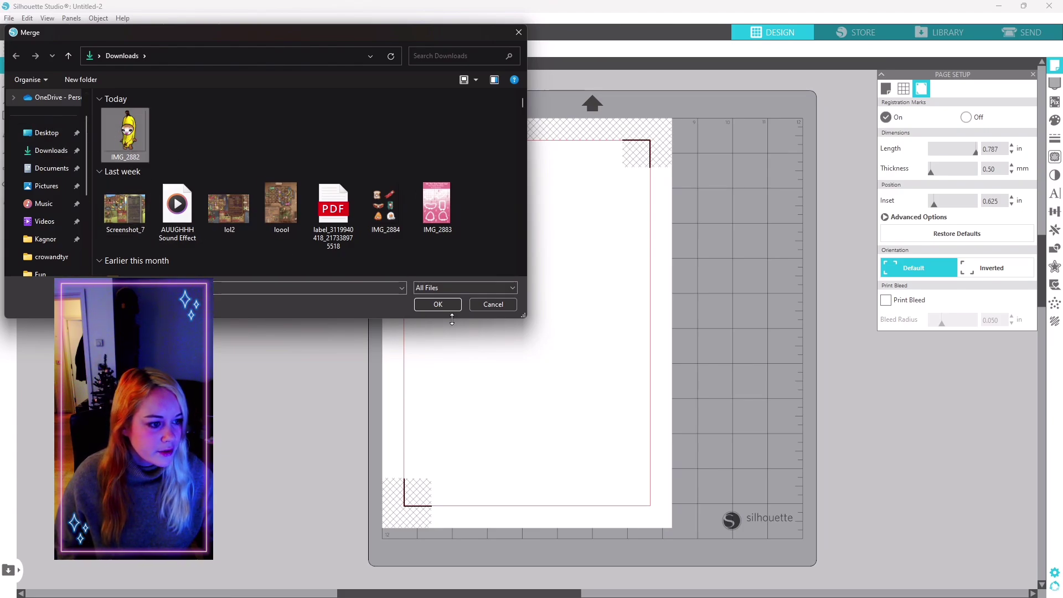
pyautogui.click(438, 304)
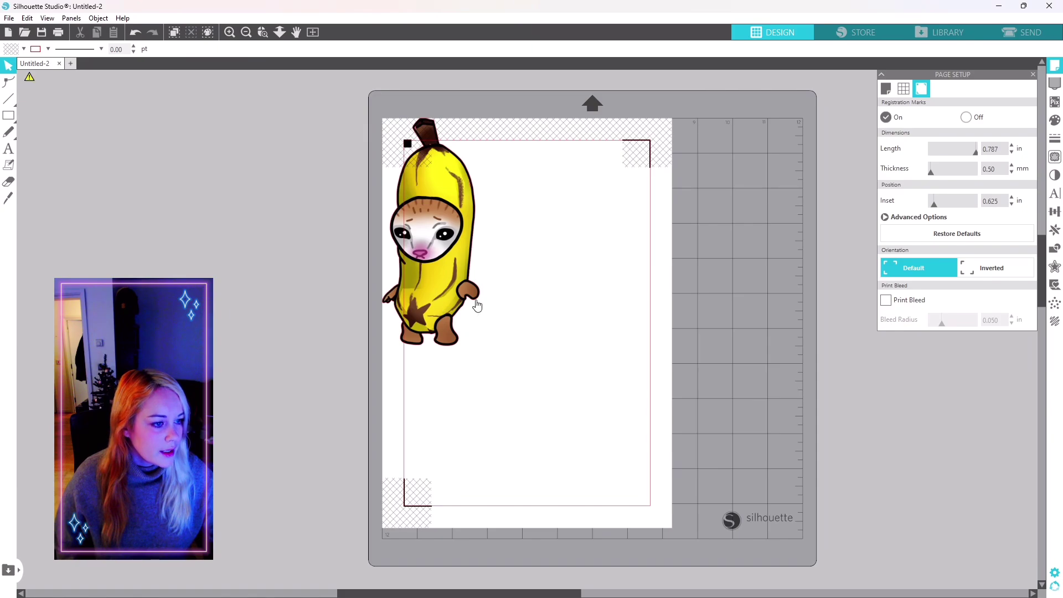
pyautogui.moveTo(442, 258); pyautogui.dragTo(525, 305)
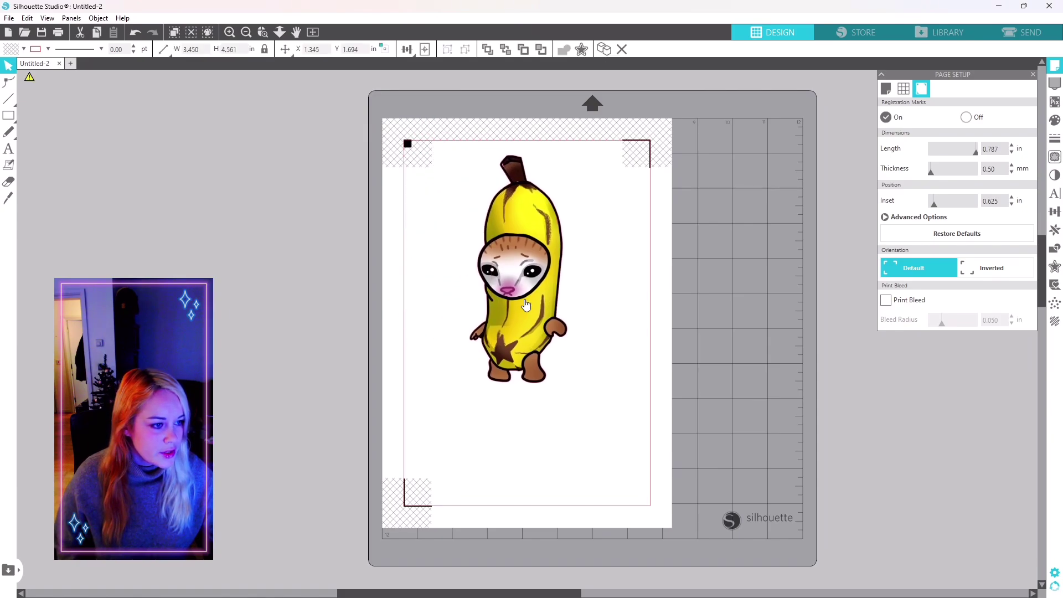
# Scale the banana cat image to a height of 3 in and move it to about X 2.7 in, Y 2.4 in.
pyautogui.click(524, 252)
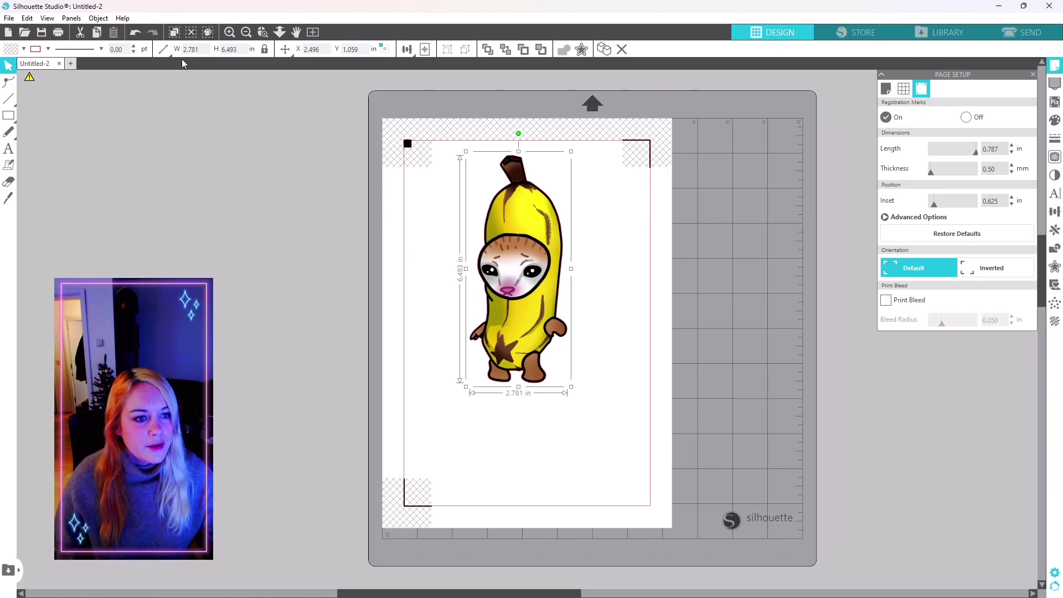
pyautogui.click(165, 48)
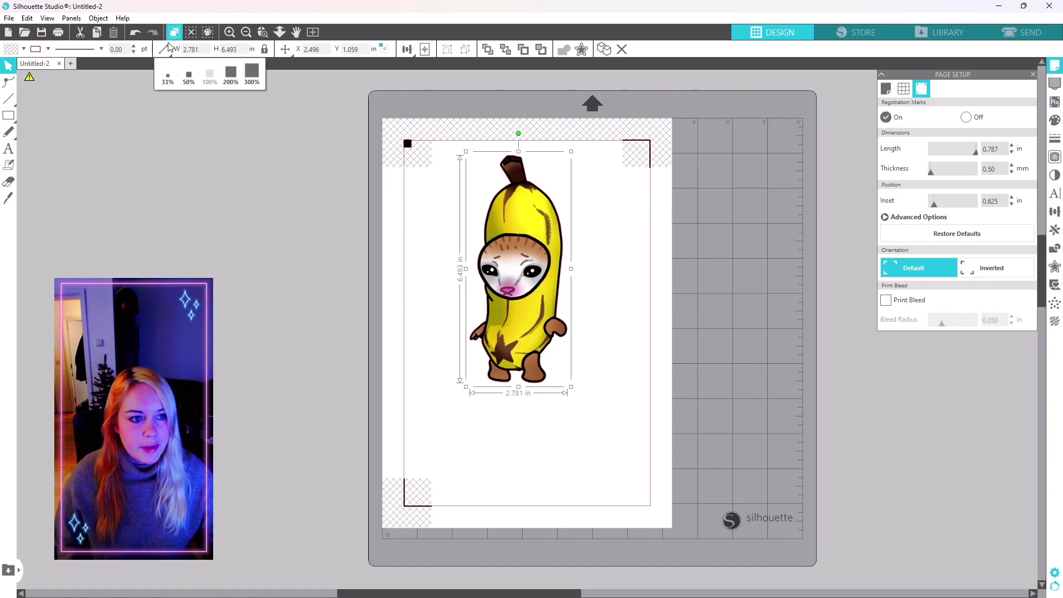
pyautogui.click(259, 193)
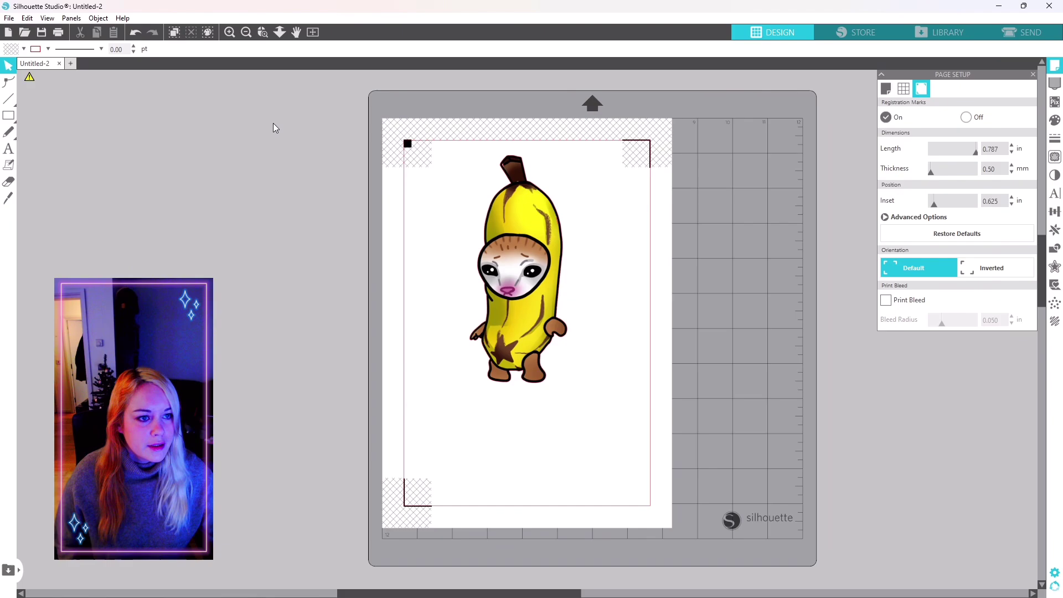
pyautogui.click(526, 236)
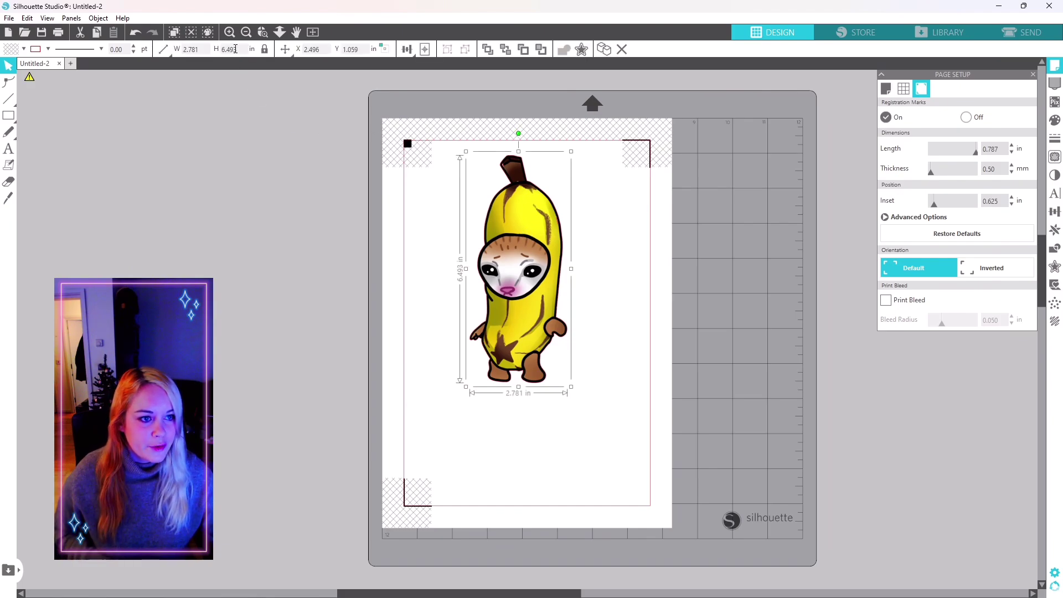
pyautogui.moveTo(241, 48); pyautogui.dragTo(216, 49)
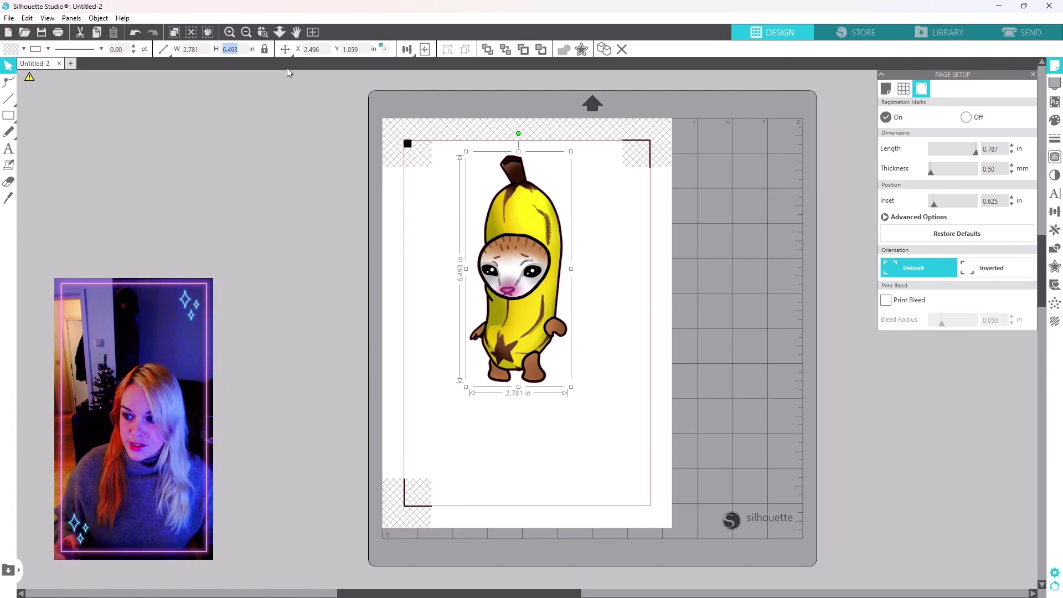
pyautogui.write('3')
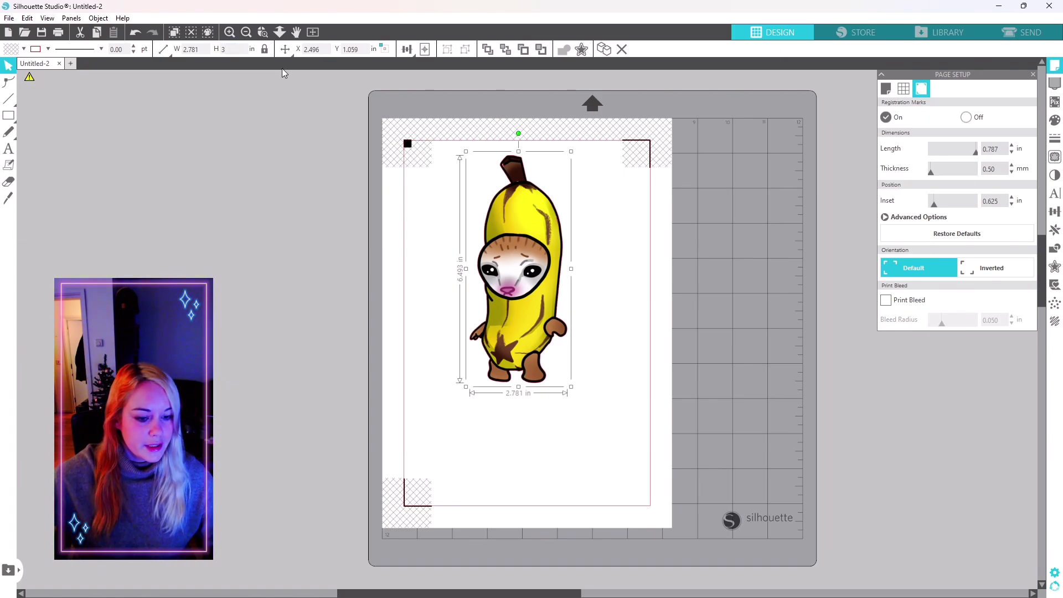
pyautogui.press('Return')
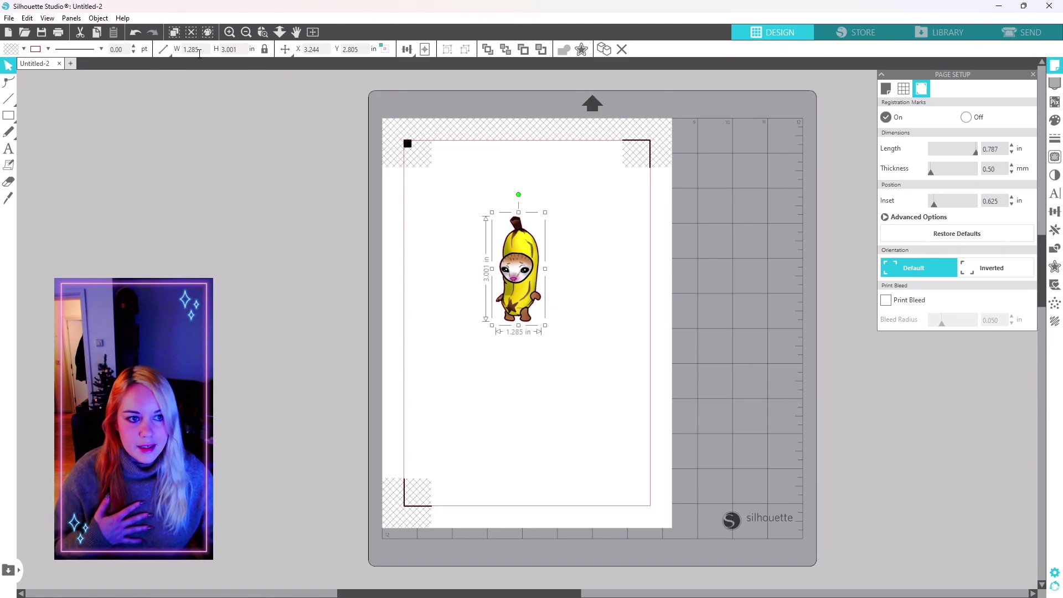
pyautogui.click(264, 48)
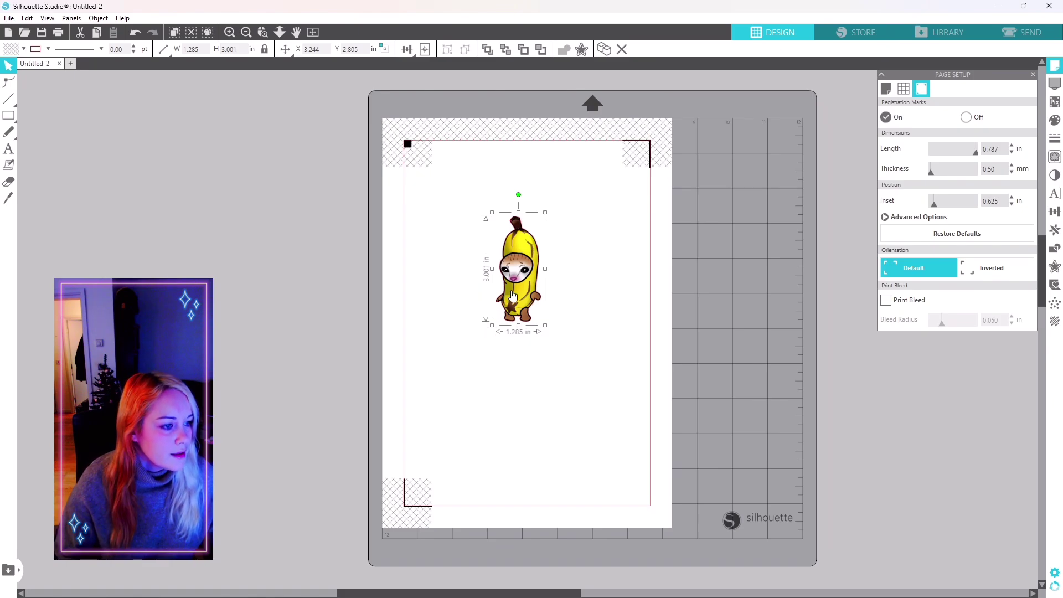
pyautogui.moveTo(513, 294)
pyautogui.mouseDown()
pyautogui.moveTo(481, 294)
pyautogui.moveTo(534, 309)
pyautogui.moveTo(495, 285)
pyautogui.mouseUp()
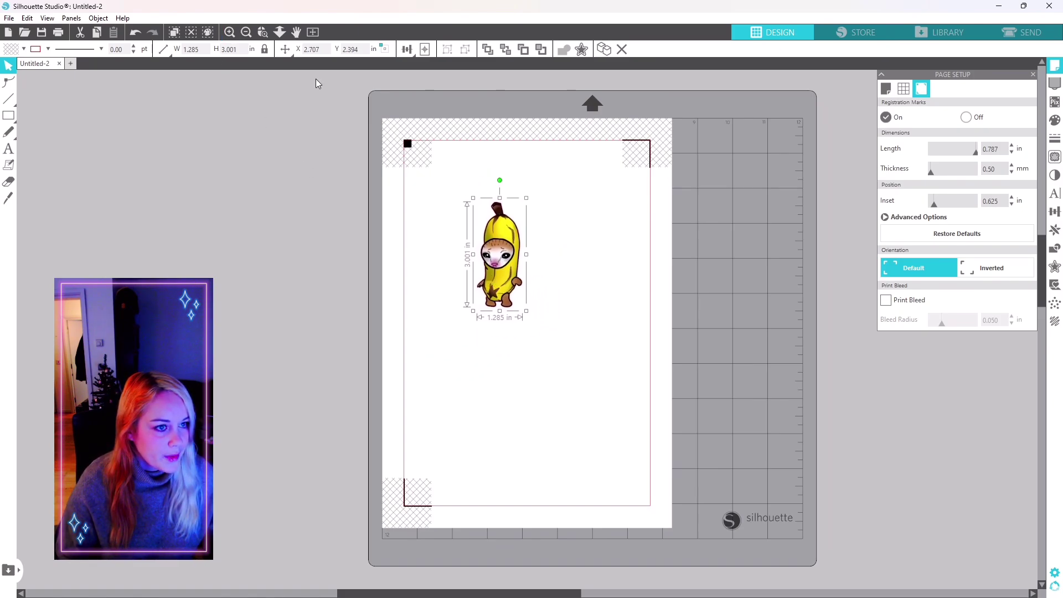
pyautogui.click(230, 32)
pyautogui.click(226, 27)
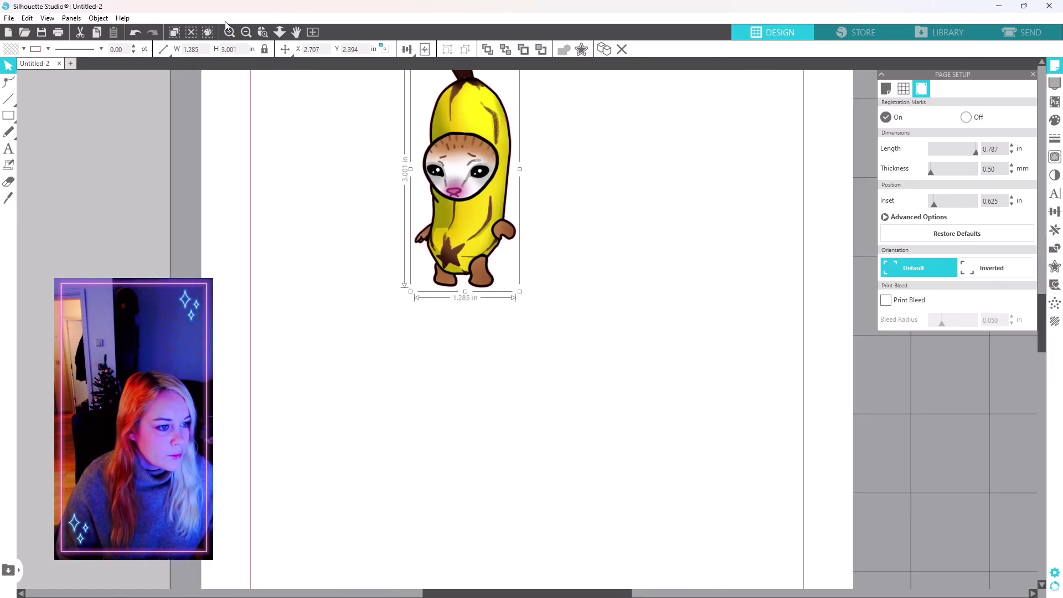
pyautogui.click(229, 31)
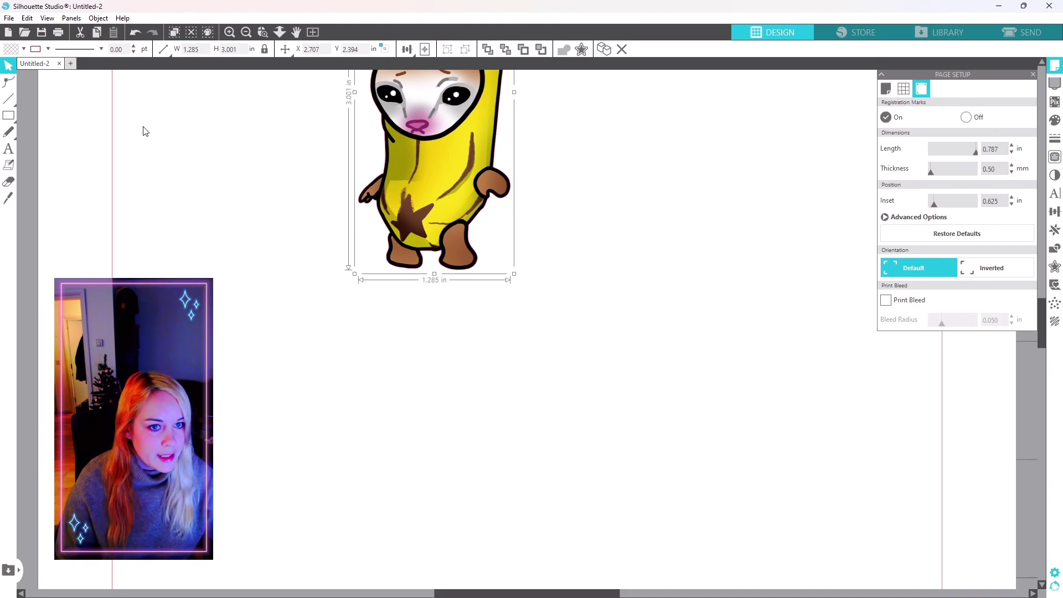
pyautogui.click(35, 49)
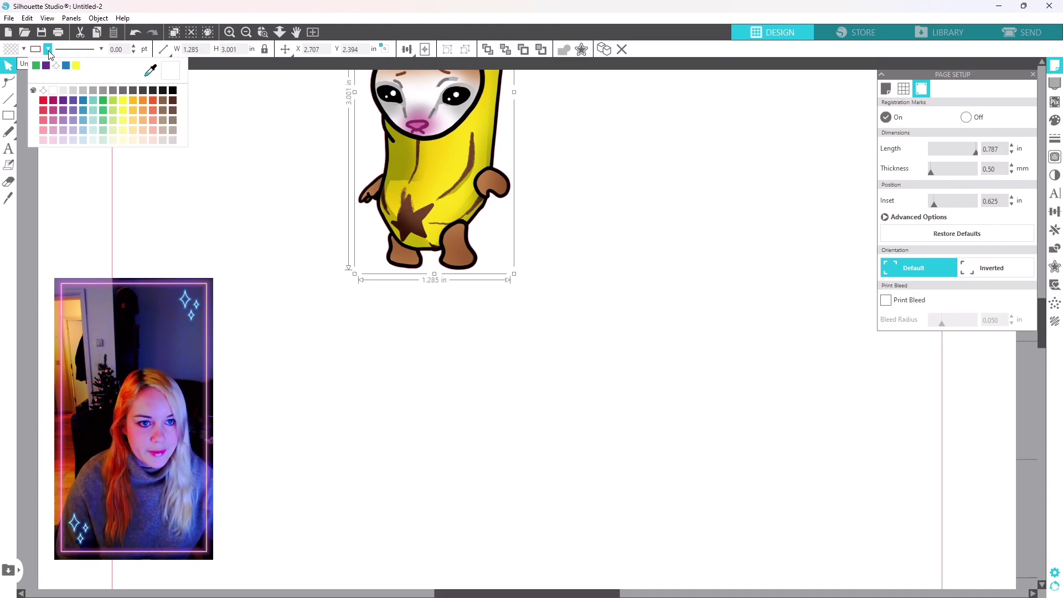
pyautogui.click(49, 53)
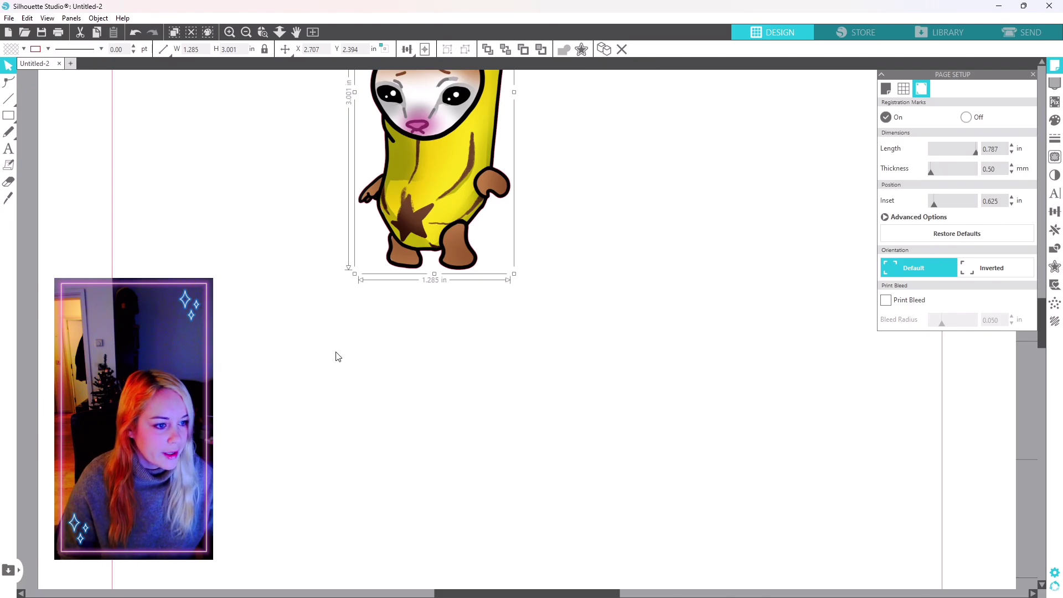
pyautogui.click(246, 32)
pyautogui.click(245, 32)
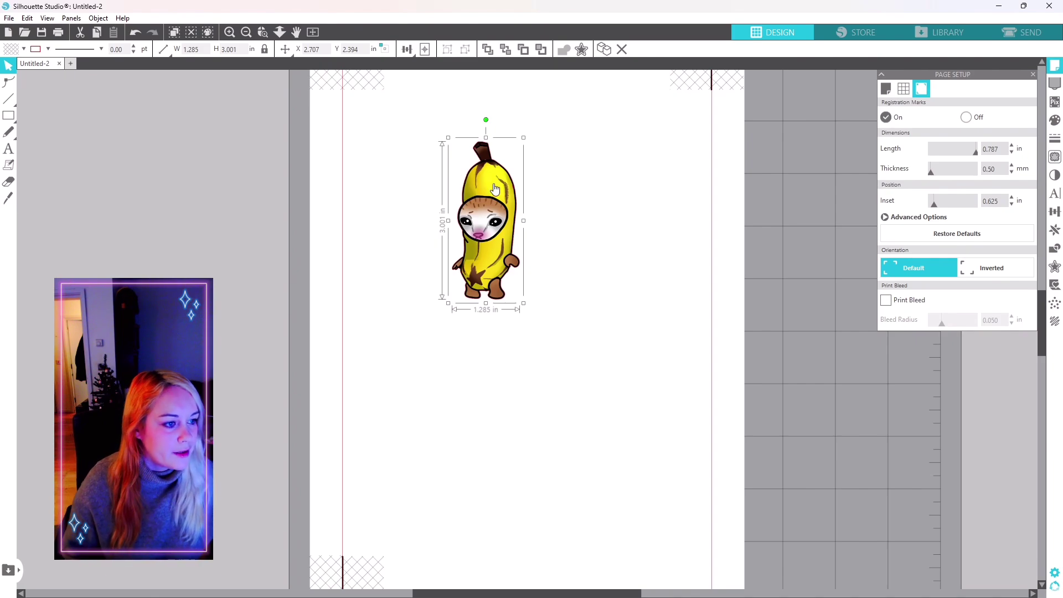
# Move the banana cat image to about X 2.4 in, Y 2.56 in and apply a rounded 0.07 in offset around it.
pyautogui.moveTo(492, 236); pyautogui.dragTo(476, 245)
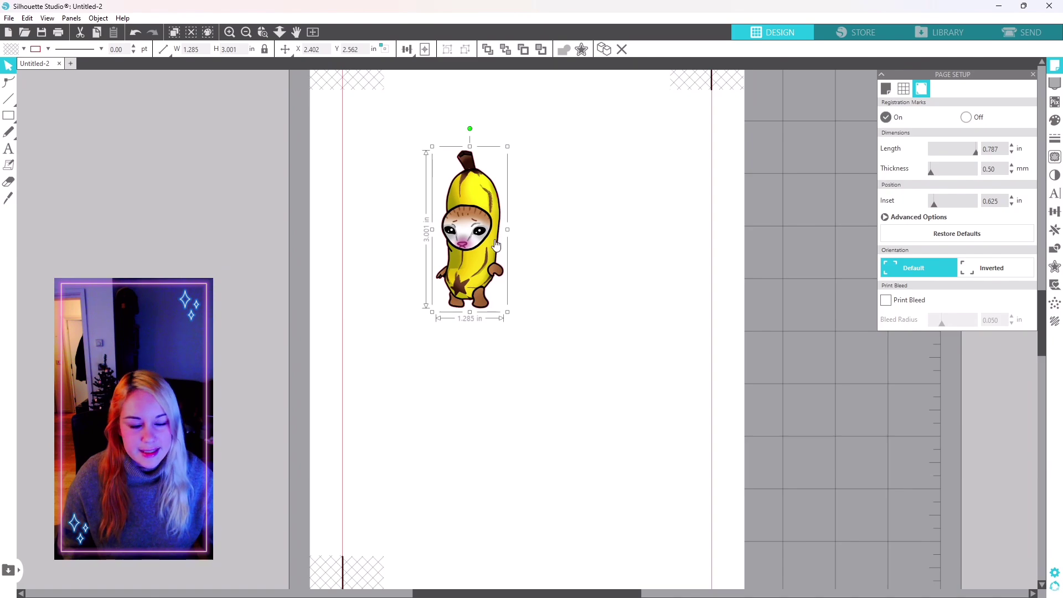
pyautogui.click(1055, 266)
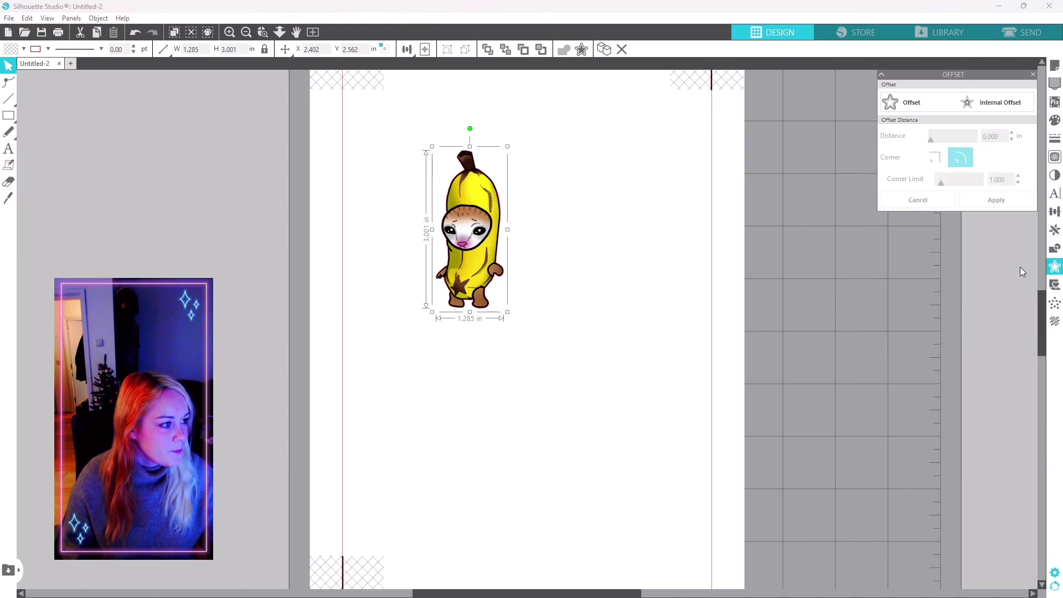
pyautogui.click(900, 107)
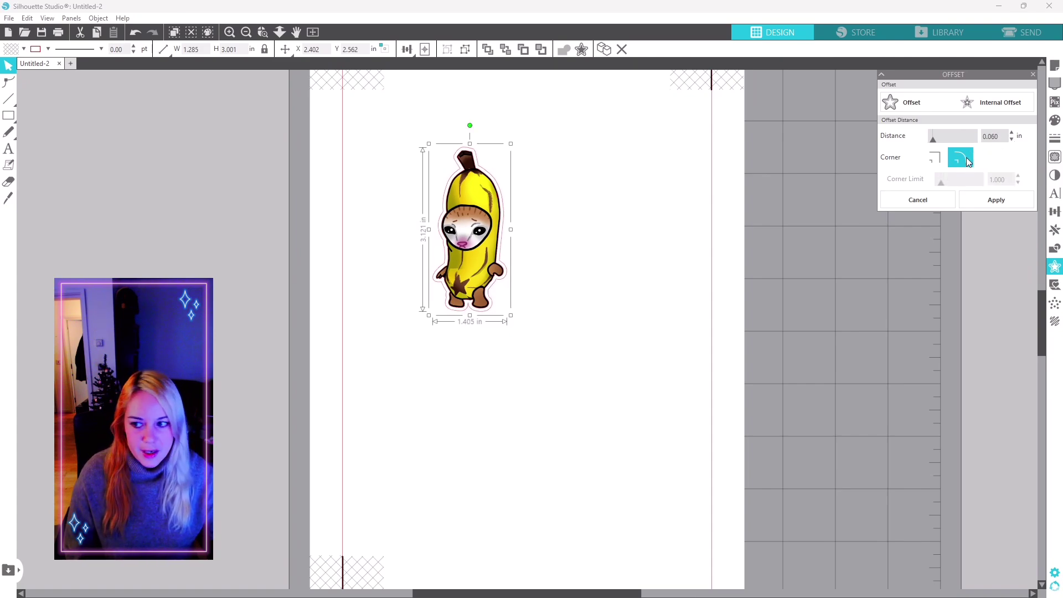
pyautogui.click(1013, 134)
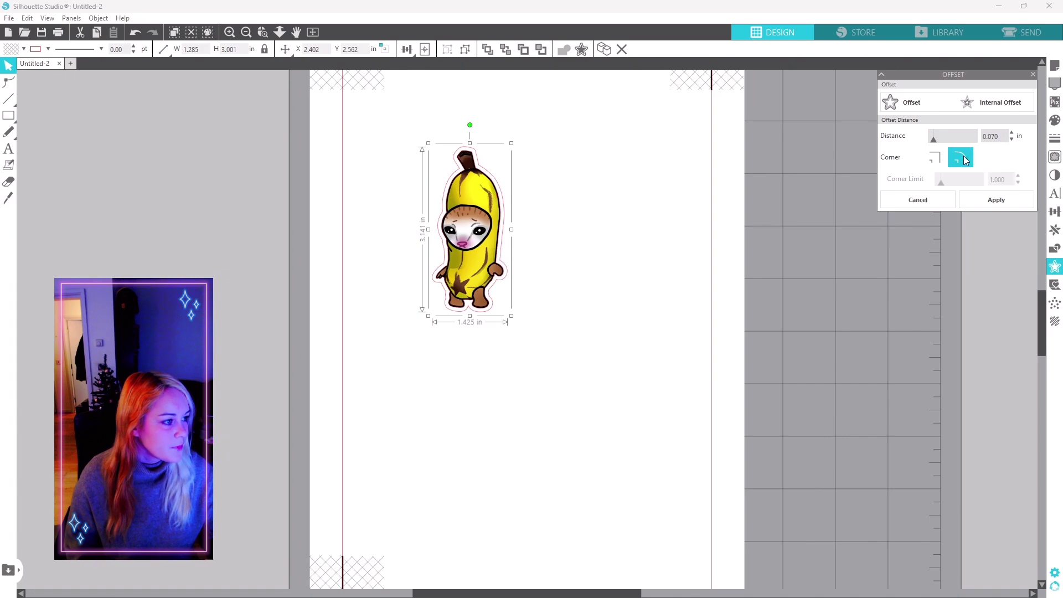
pyautogui.click(1008, 200)
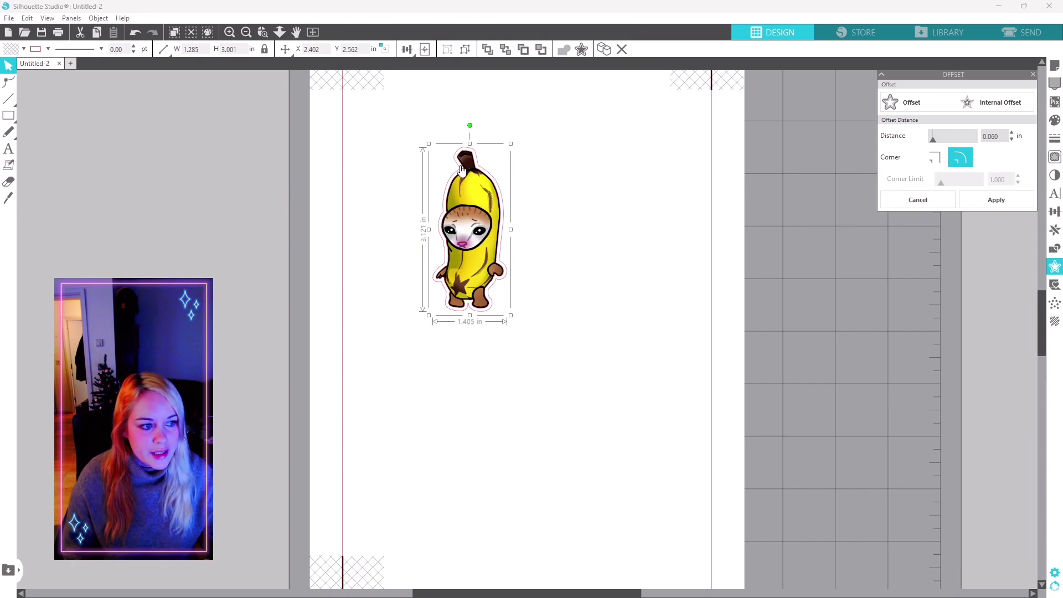
pyautogui.click(437, 222)
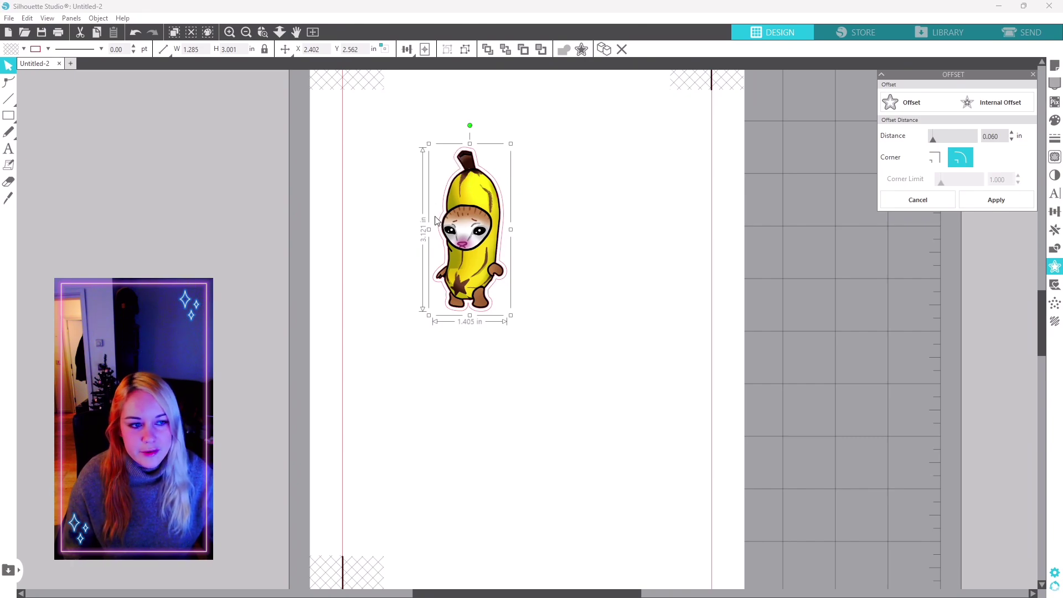
pyautogui.click(229, 32)
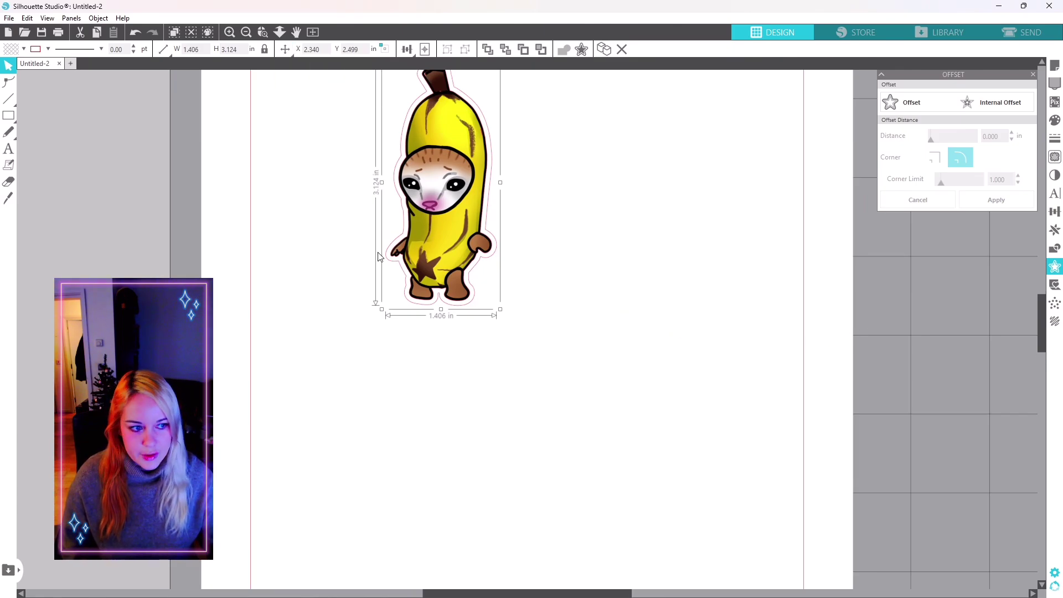
pyautogui.scroll(-1, 551, 258)
pyautogui.click(458, 171)
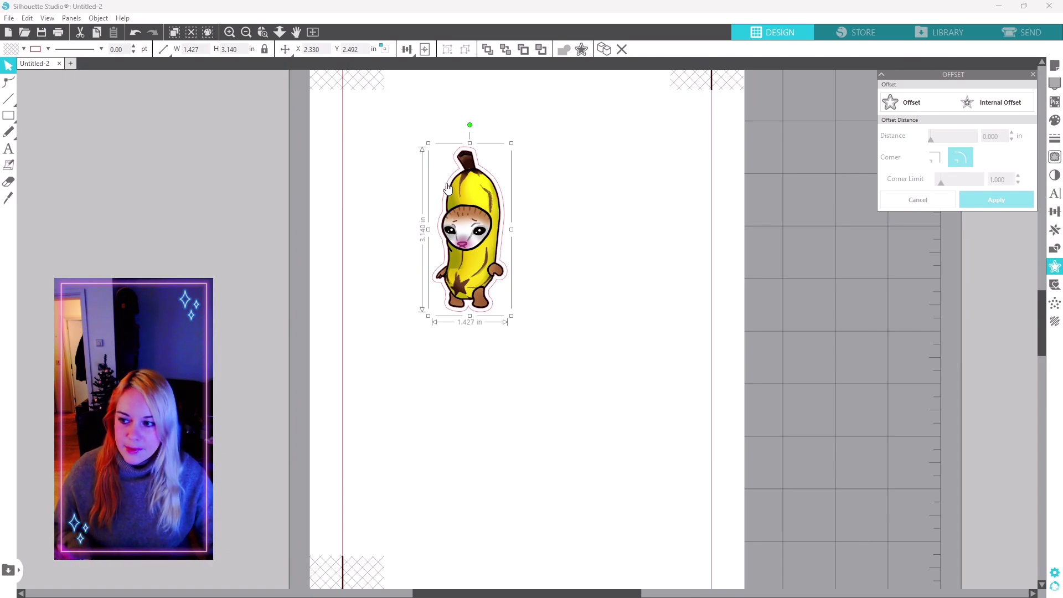
# Set the offset outline's line color to purple and inspect it around the arms and feet.
pyautogui.click(48, 52)
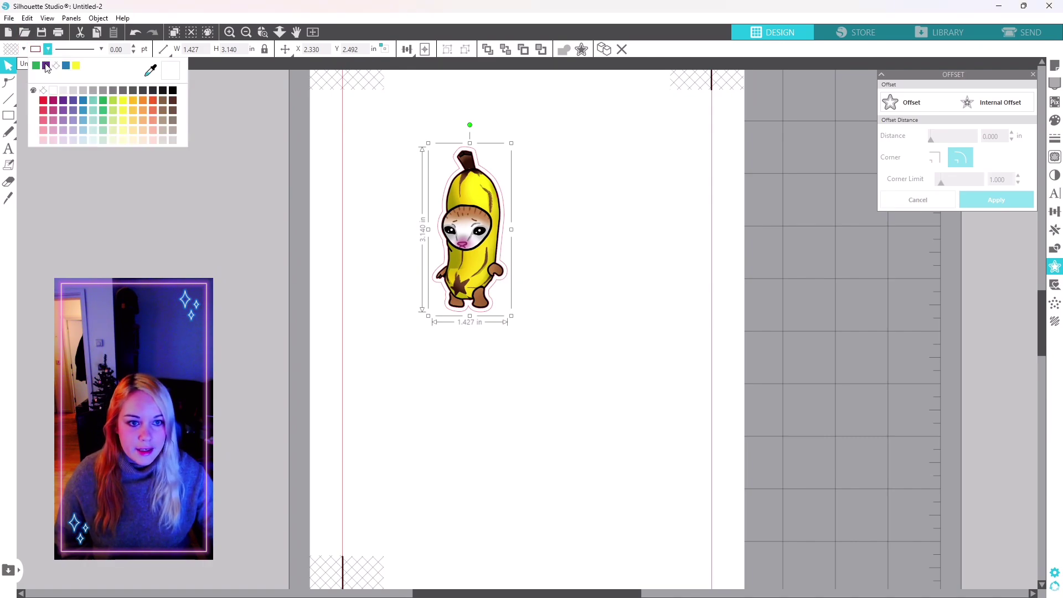
pyautogui.click(45, 64)
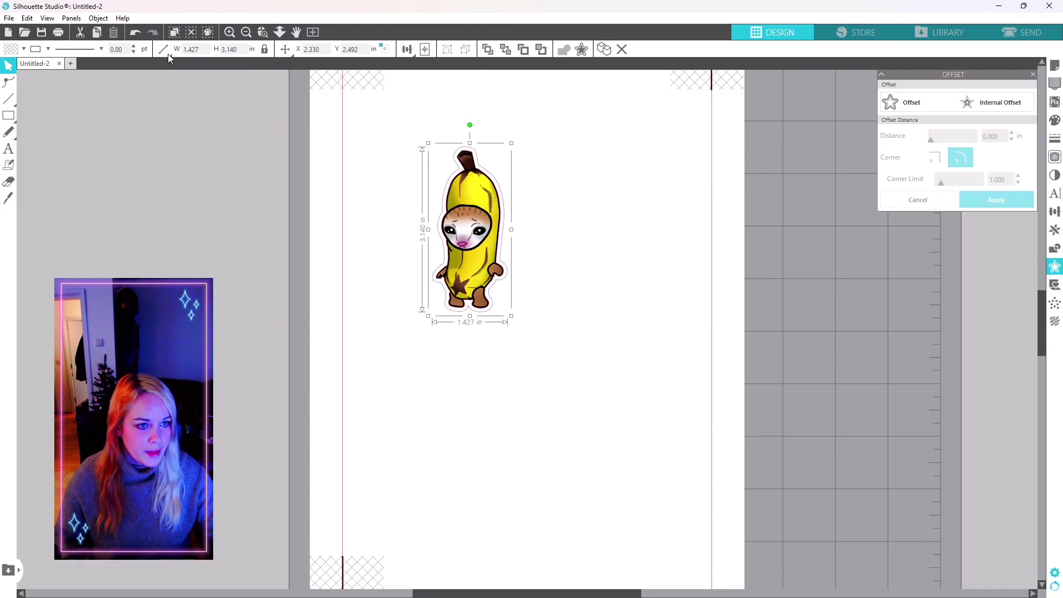
pyautogui.click(228, 34)
pyautogui.click(228, 33)
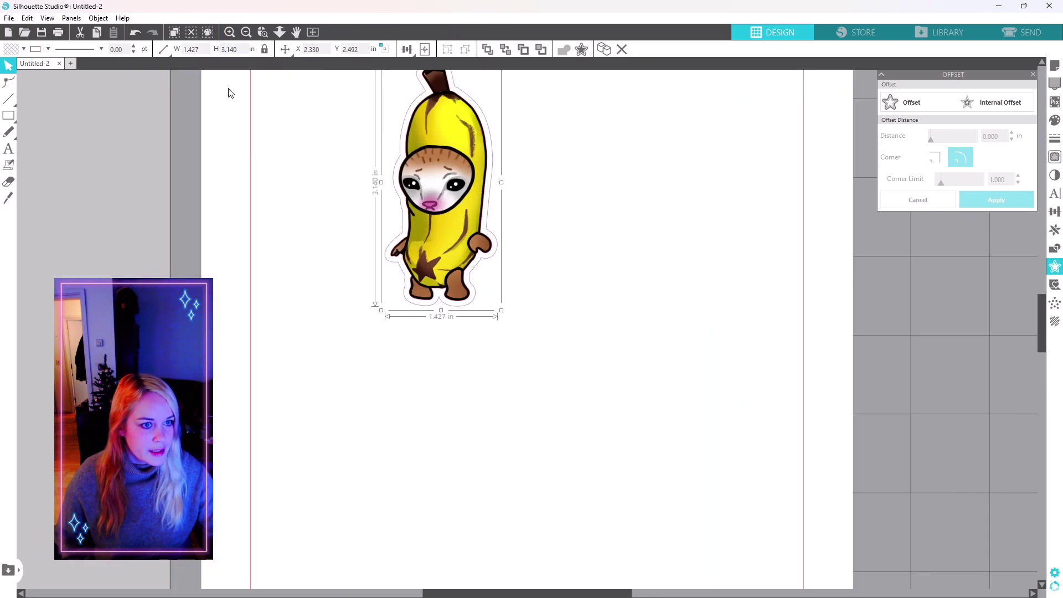
pyautogui.click(229, 33)
pyautogui.click(229, 33)
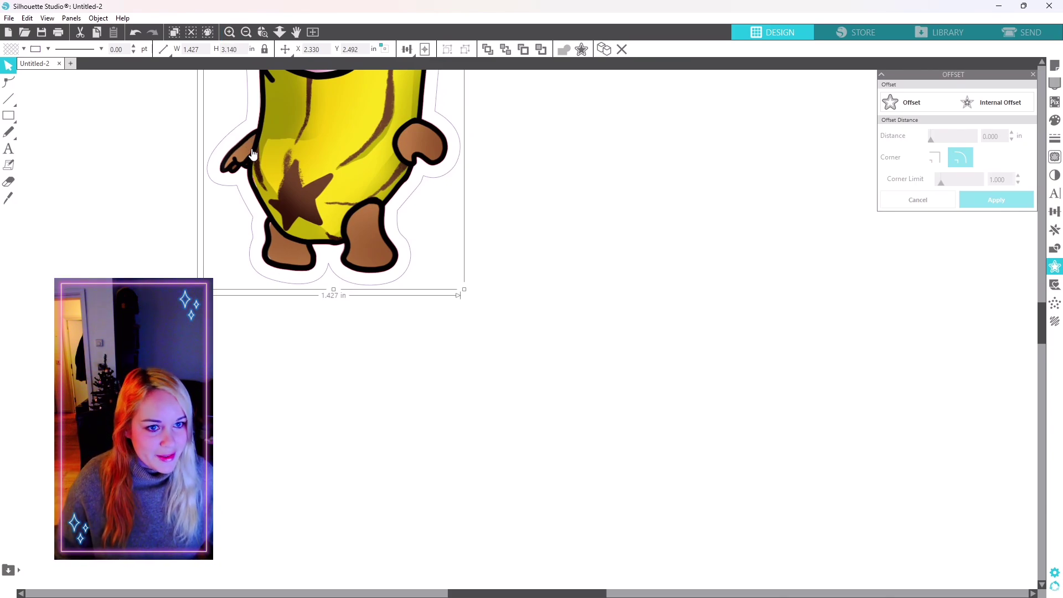
pyautogui.click(246, 31)
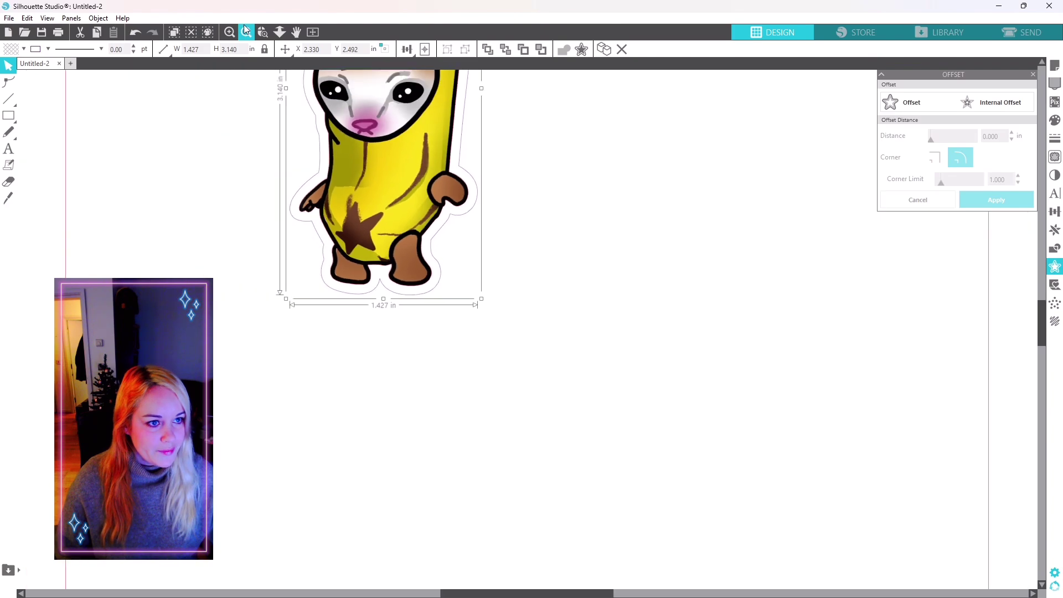
pyautogui.click(246, 32)
pyautogui.click(250, 31)
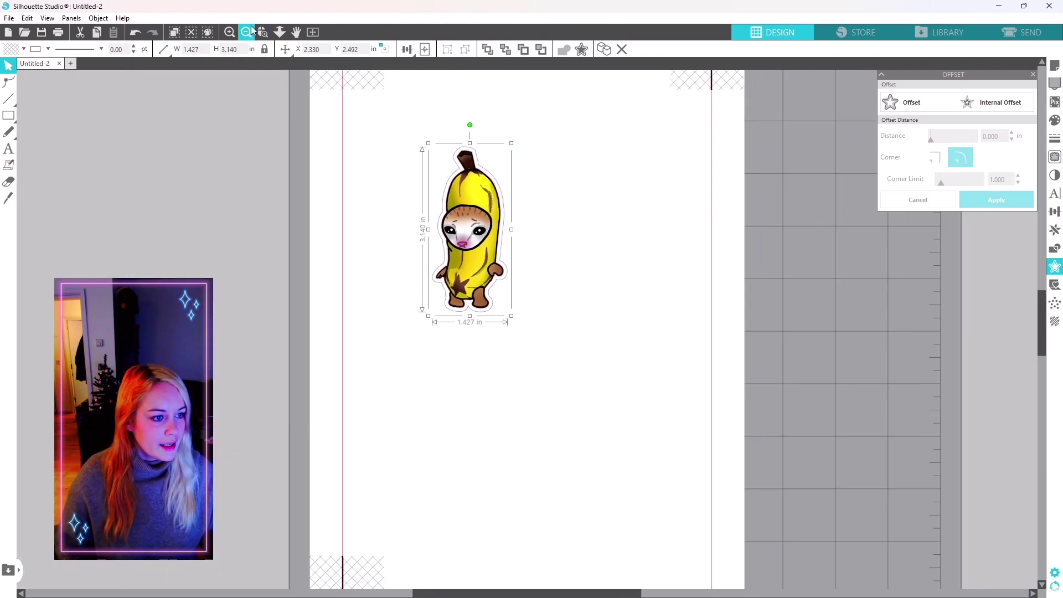
# Group the banana cat image with its purple offset outline.
pyautogui.click(389, 247)
pyautogui.moveTo(398, 176); pyautogui.dragTo(578, 295)
pyautogui.rightClick(481, 252)
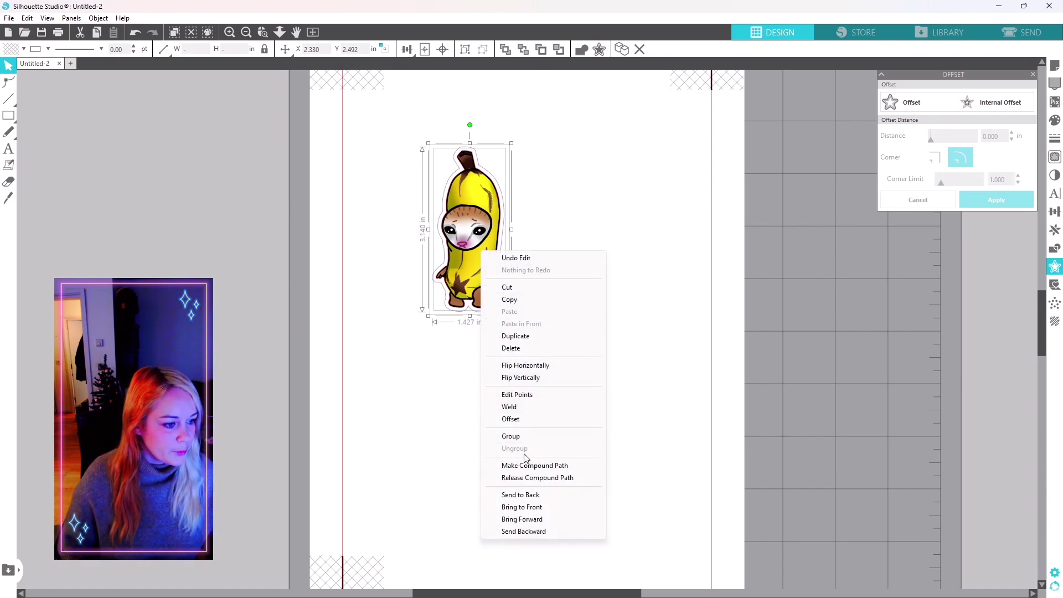
pyautogui.click(512, 436)
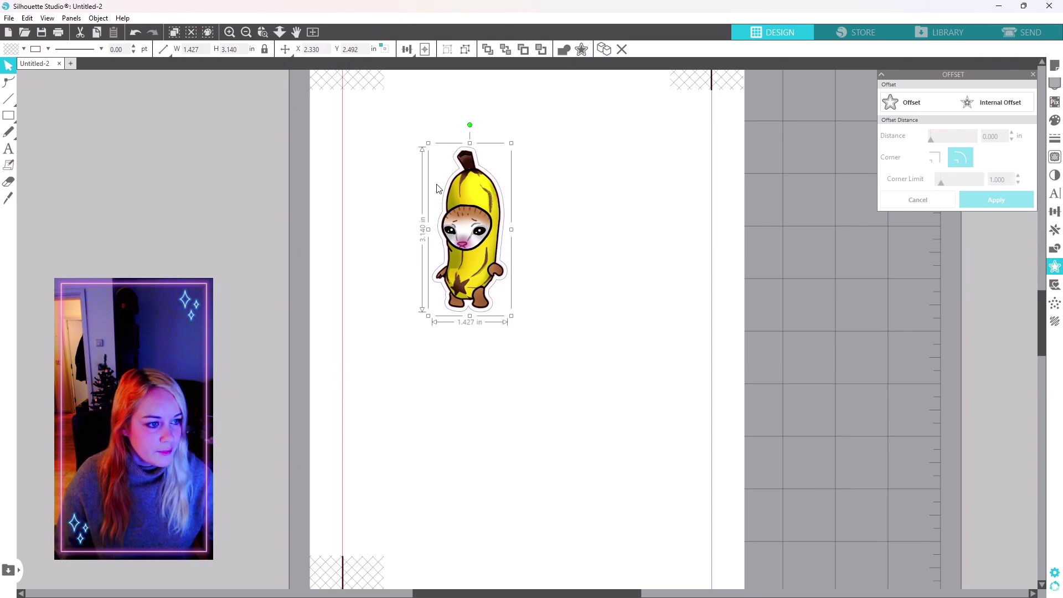
# Add a second rounded offset of 0.07 in around the grouped sticker and set its line color to green.
pyautogui.click(894, 102)
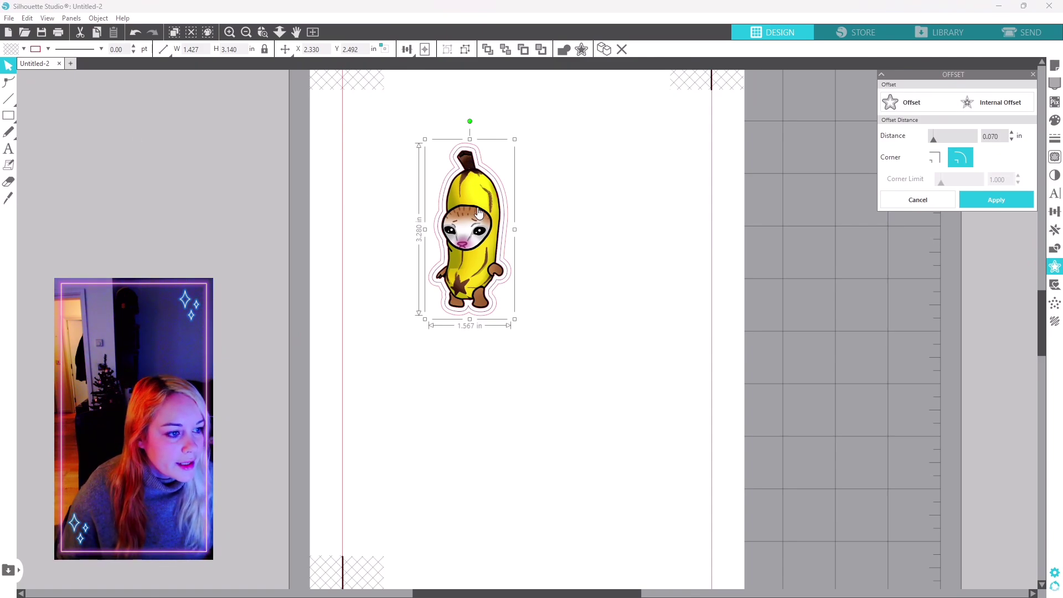
pyautogui.click(49, 50)
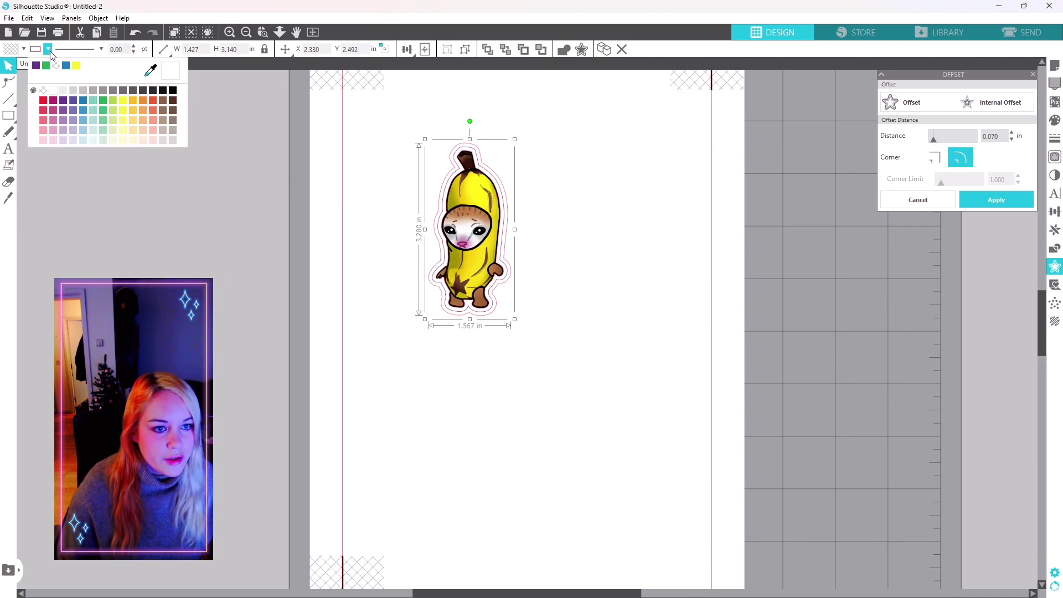
pyautogui.click(45, 67)
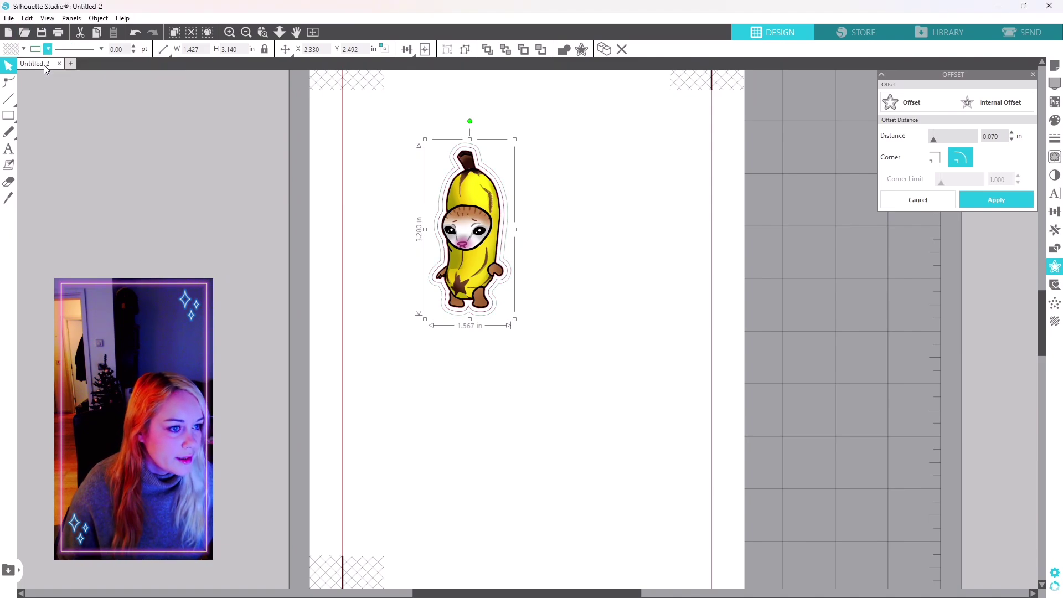
pyautogui.click(48, 48)
pyautogui.click(48, 48)
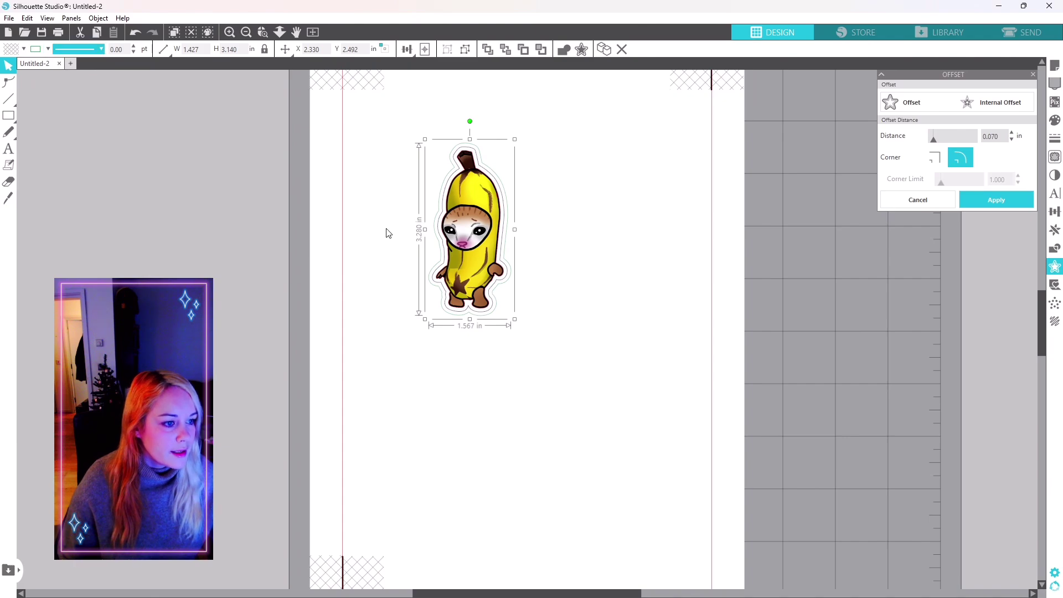
# Group the sticker with its green outer offset and inspect both outlines up close.
pyautogui.click(390, 210)
pyautogui.moveTo(396, 180); pyautogui.dragTo(559, 274)
pyautogui.rightClick(459, 265)
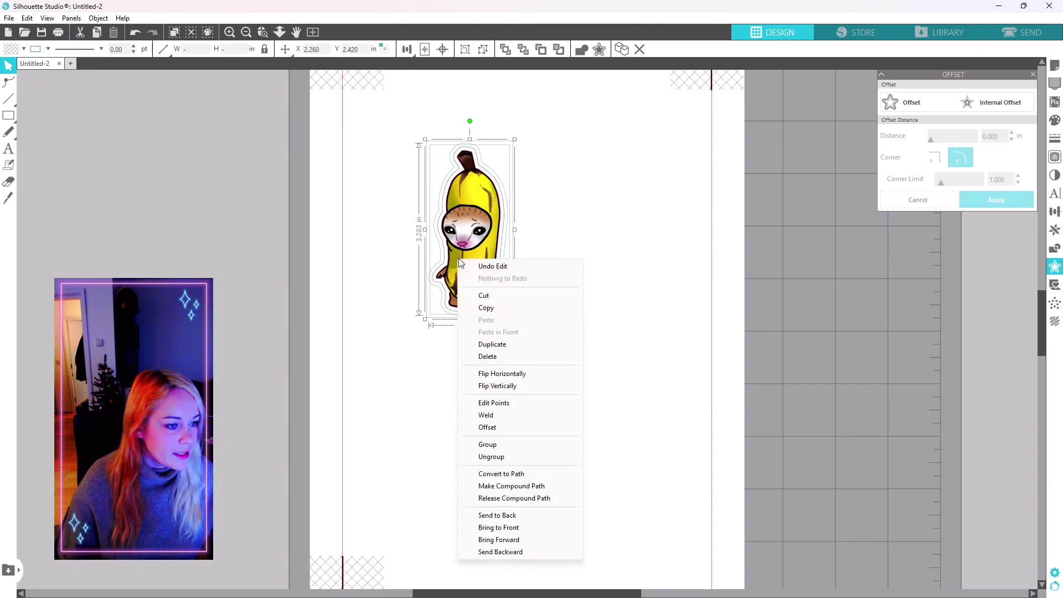
pyautogui.click(514, 451)
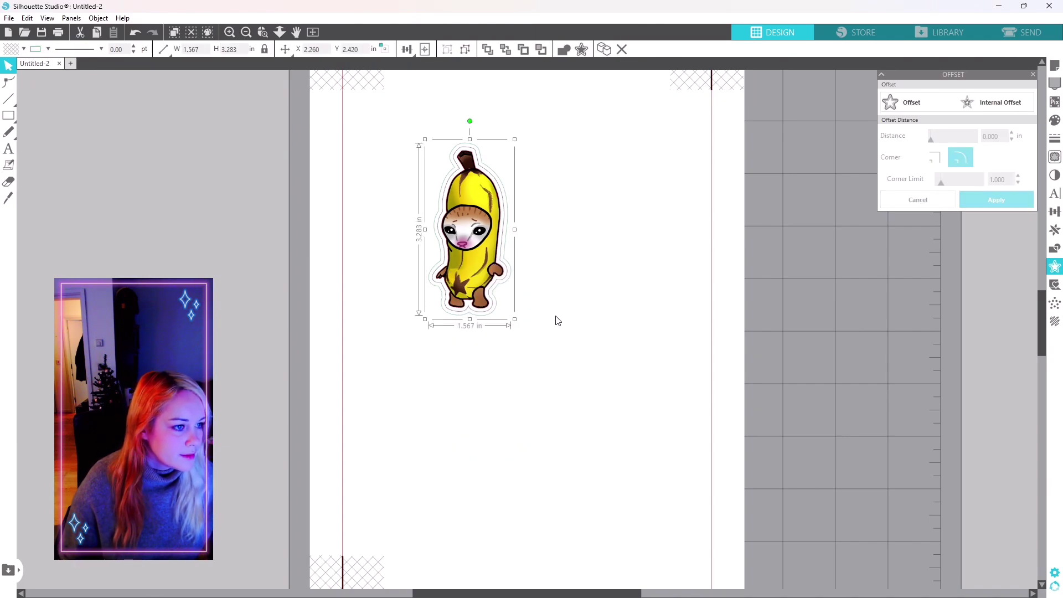
pyautogui.click(230, 31)
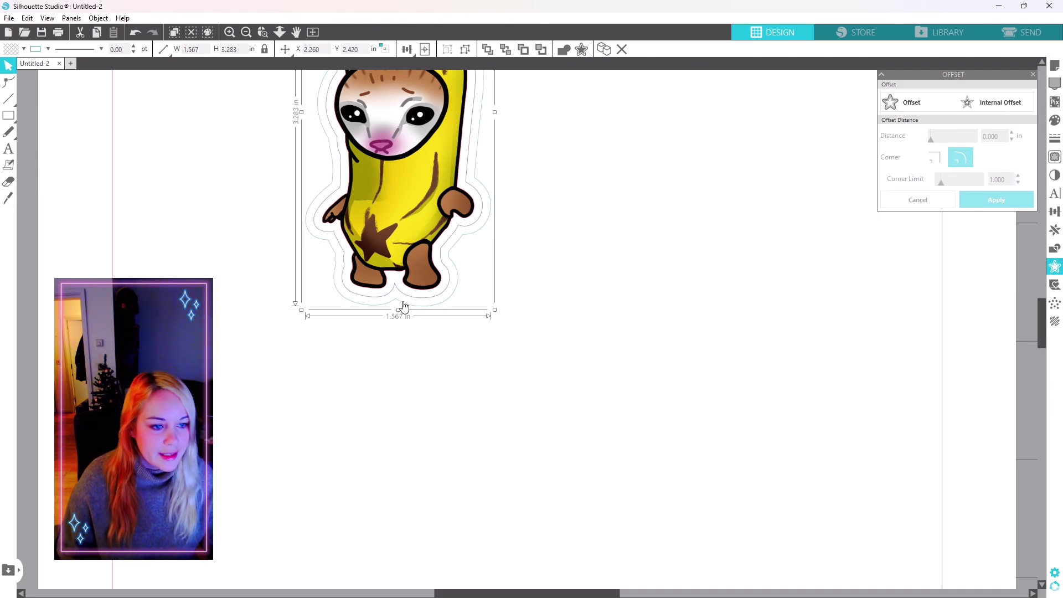
pyautogui.click(246, 32)
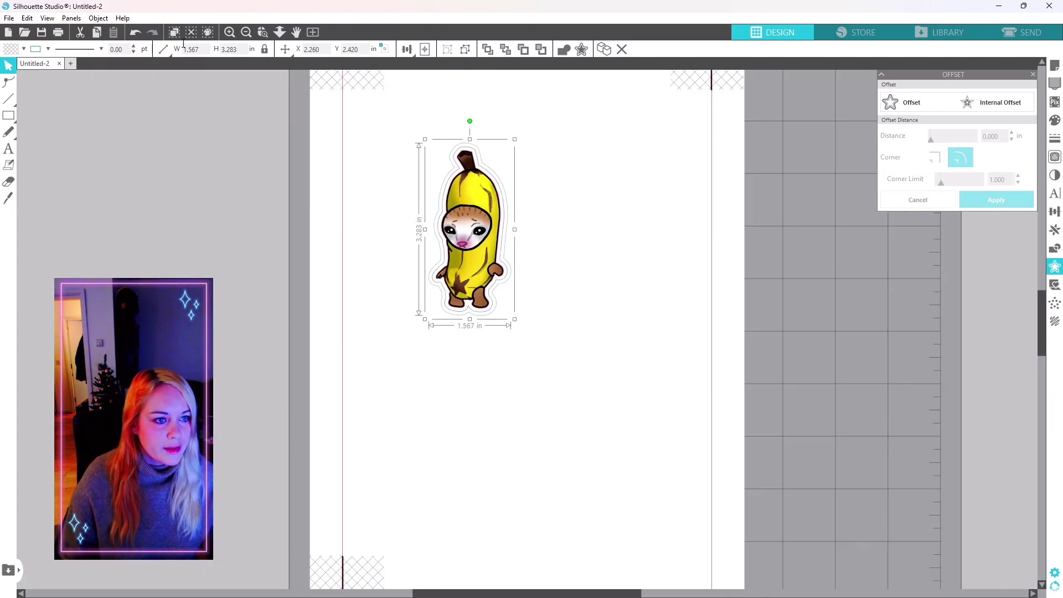
# Set the grouped sticker's height to 3 in and move it against the cut border at about X 0.7 in, Y 1.47 in.
pyautogui.click(241, 50)
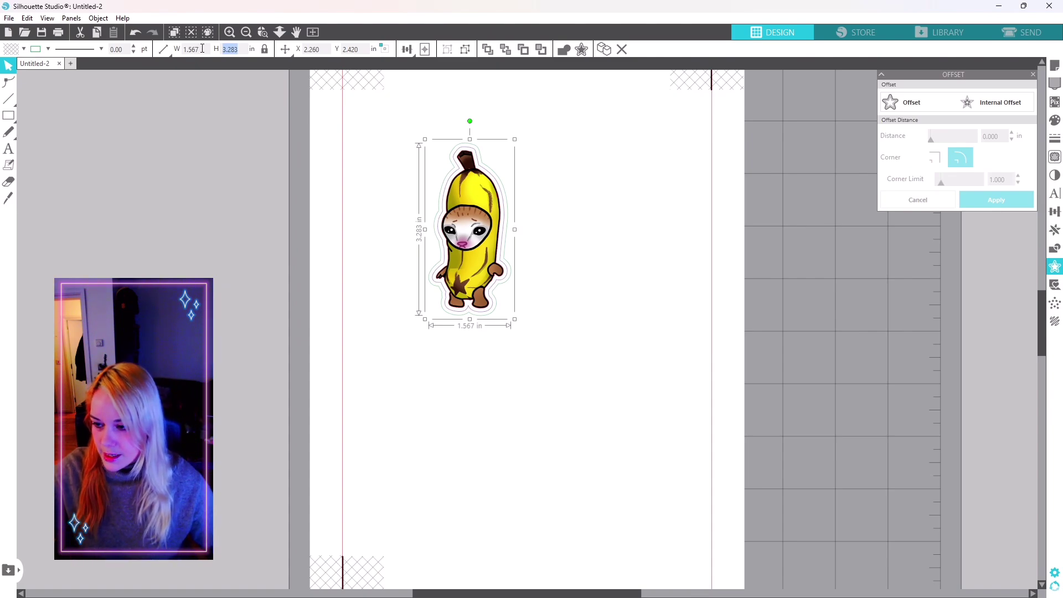
pyautogui.write('3')
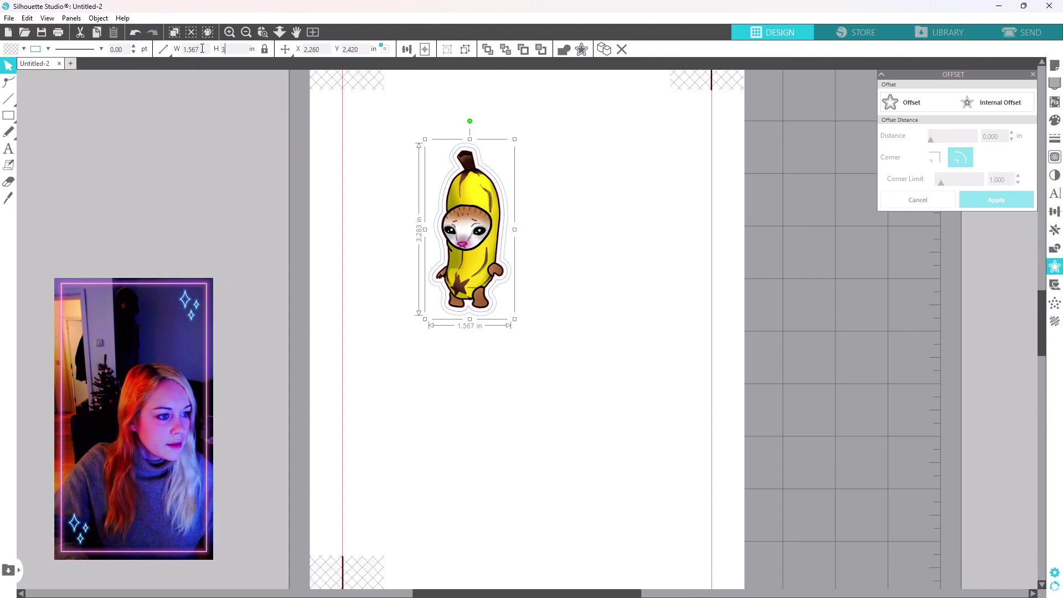
pyautogui.press('Return')
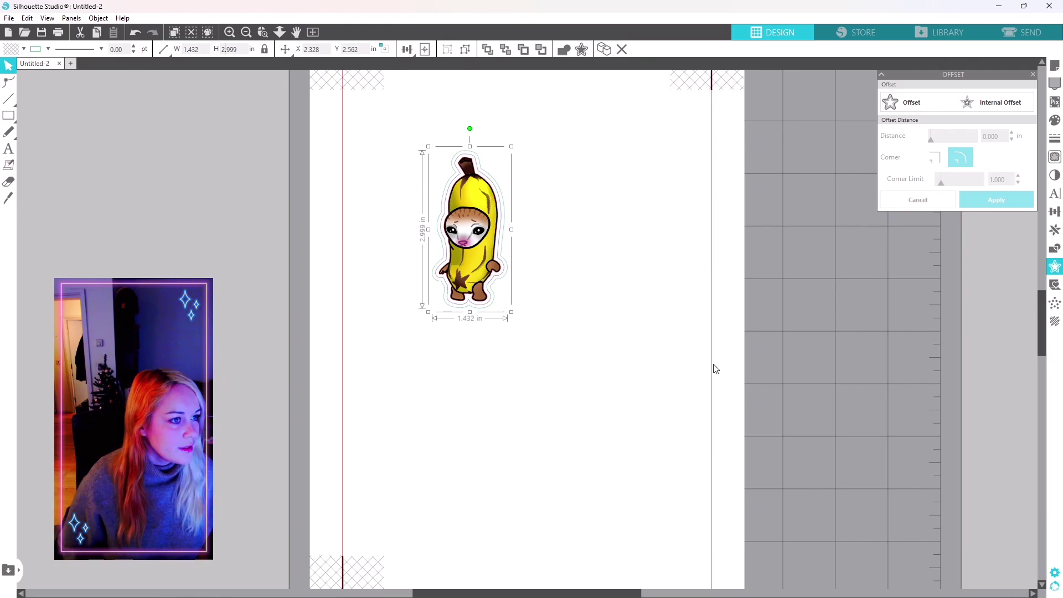
pyautogui.click(247, 31)
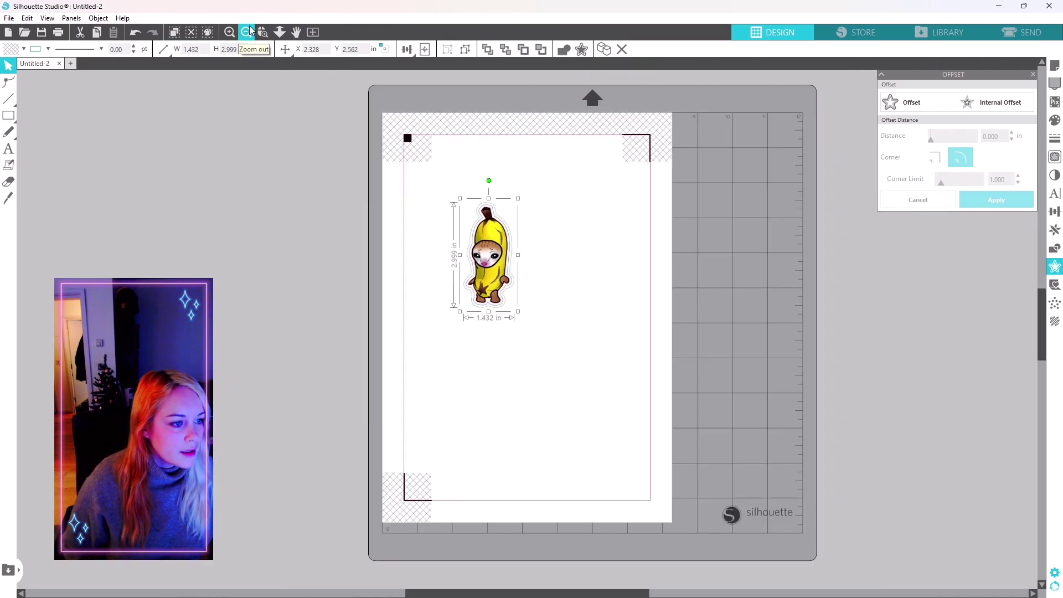
pyautogui.click(603, 432)
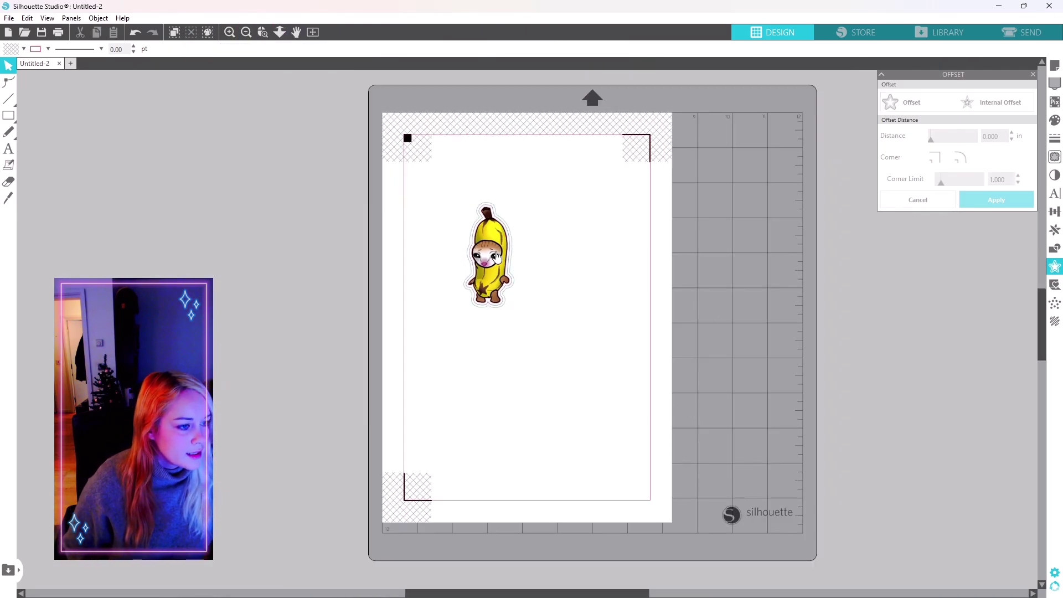
pyautogui.moveTo(496, 255)
pyautogui.mouseDown()
pyautogui.moveTo(494, 246)
pyautogui.moveTo(565, 314)
pyautogui.moveTo(555, 313)
pyautogui.moveTo(572, 329)
pyautogui.moveTo(558, 355)
pyautogui.moveTo(497, 263)
pyautogui.mouseUp()
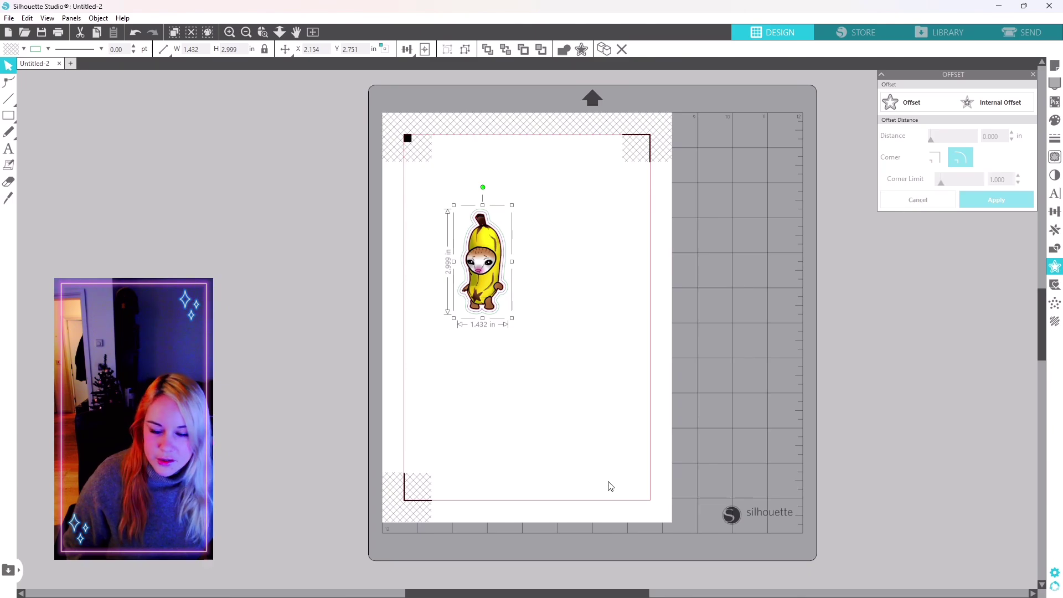
pyautogui.moveTo(485, 263); pyautogui.dragTo(433, 209)
# Copy and paste the sticker, placing the copy beside the original, slightly higher under the top cut border.
pyautogui.rightClick(438, 222)
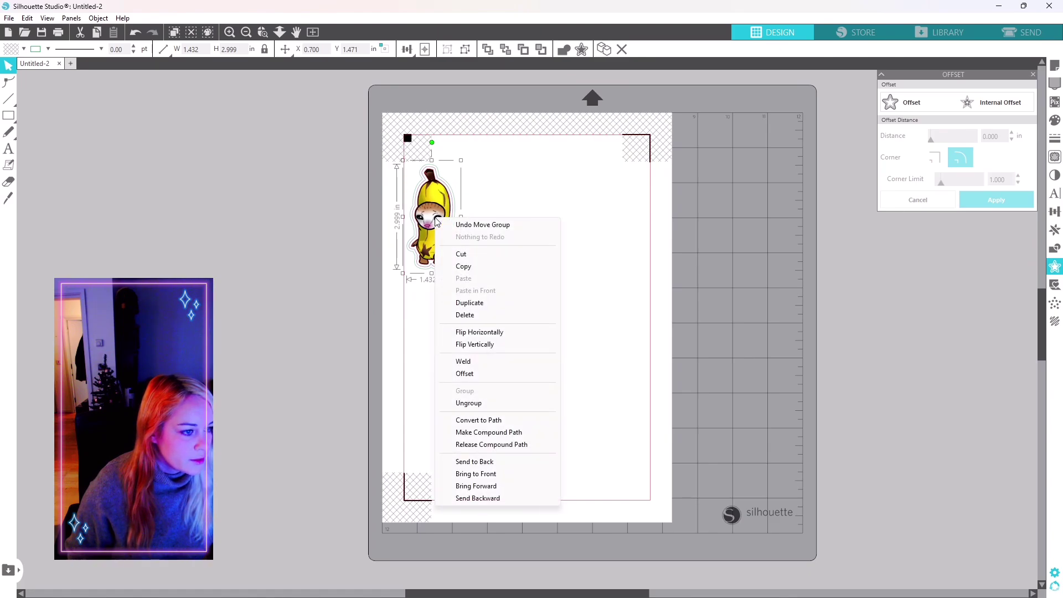
pyautogui.click(463, 266)
pyautogui.rightClick(434, 241)
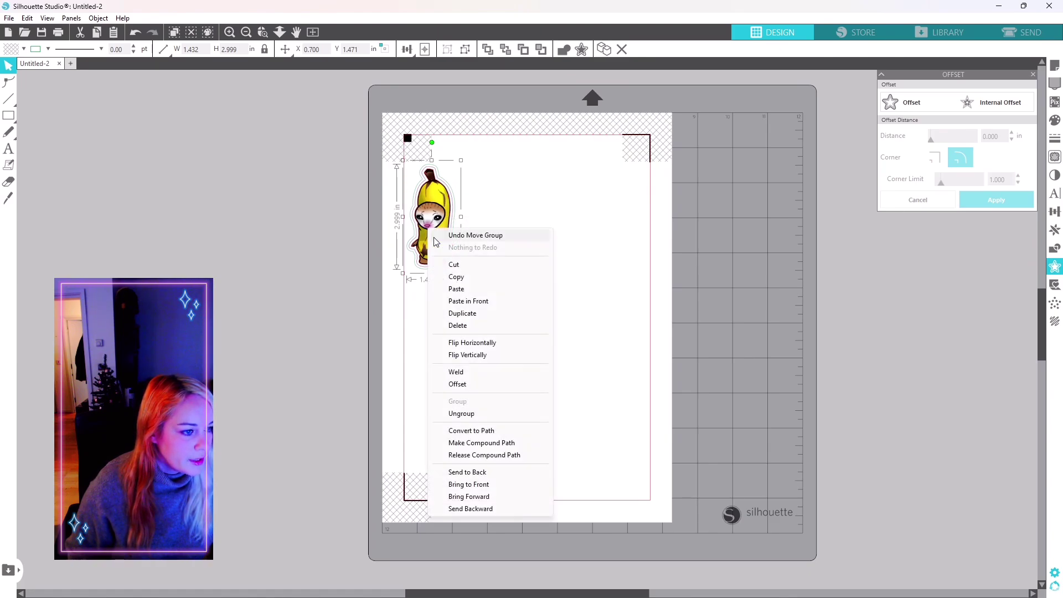
pyautogui.click(480, 289)
pyautogui.moveTo(457, 248); pyautogui.dragTo(483, 197)
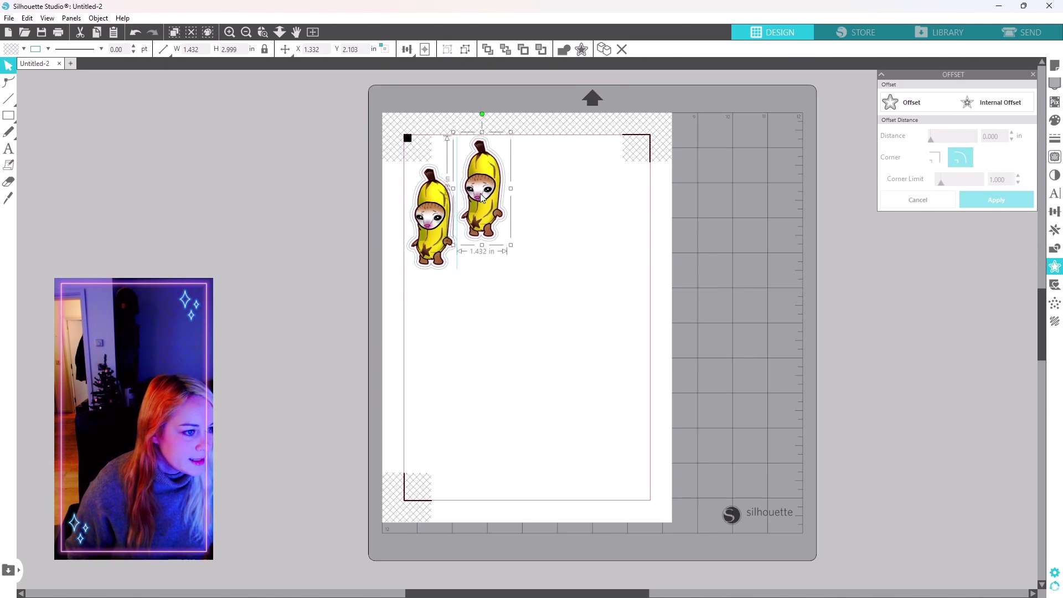
# Duplicate the two stickers alongside to make a staggered row of four and select the whole row.
pyautogui.hotkey('ctrl', 'a')
pyautogui.hotkey('ctrl', 'd')
pyautogui.hotkey('ctrl', 'a')
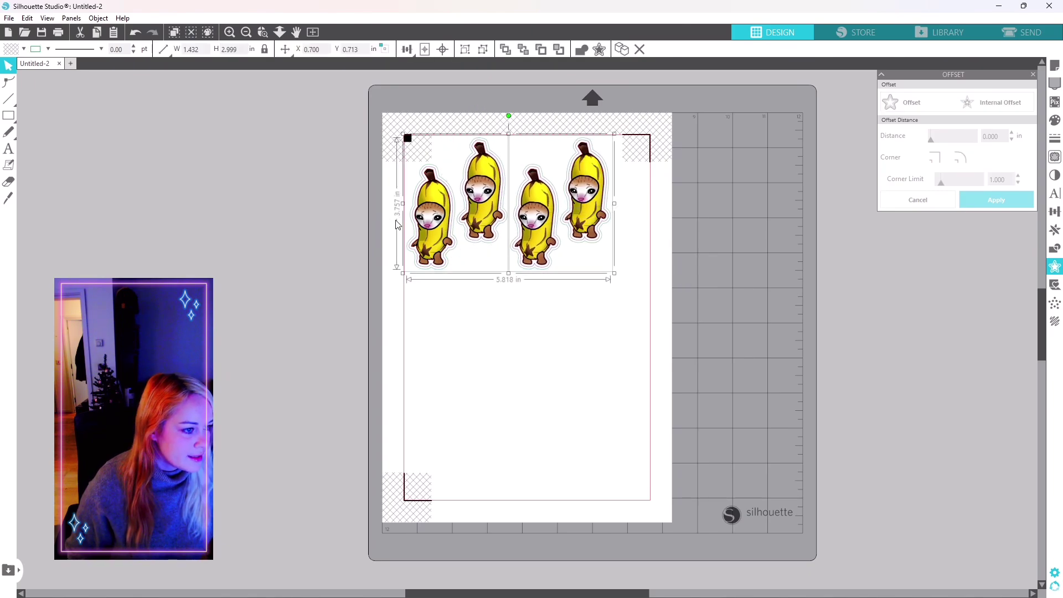
pyautogui.rightClick(434, 233)
pyautogui.click(433, 246)
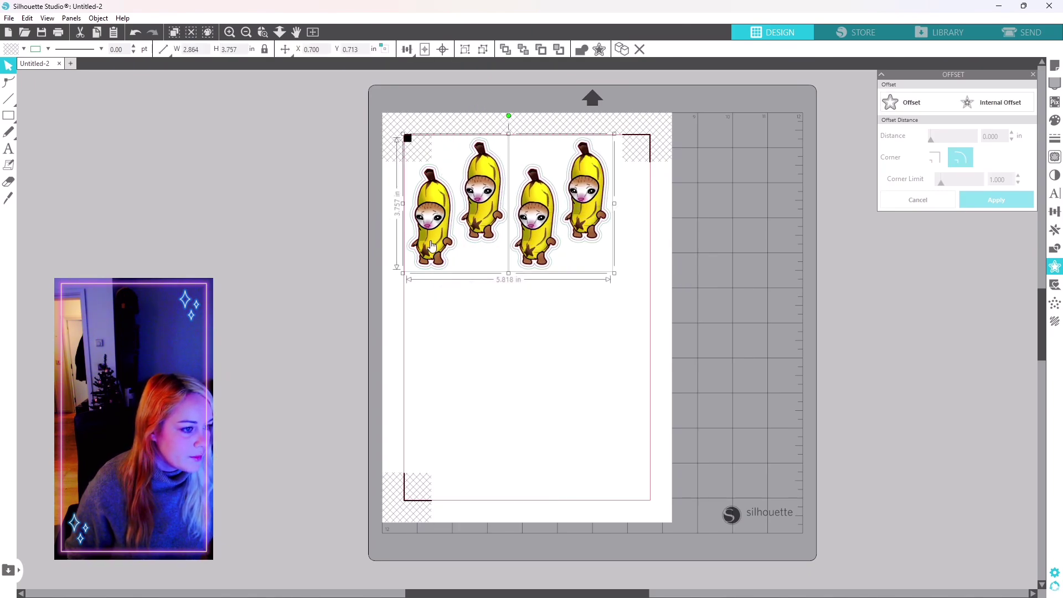
# Duplicate the staggered row of four stickers directly below and fill the remaining lower page area with four more copies.
pyautogui.rightClick(445, 276)
pyautogui.click(478, 301)
pyautogui.moveTo(490, 303)
pyautogui.mouseDown()
pyautogui.moveTo(490, 378)
pyautogui.moveTo(494, 320)
pyautogui.mouseUp()
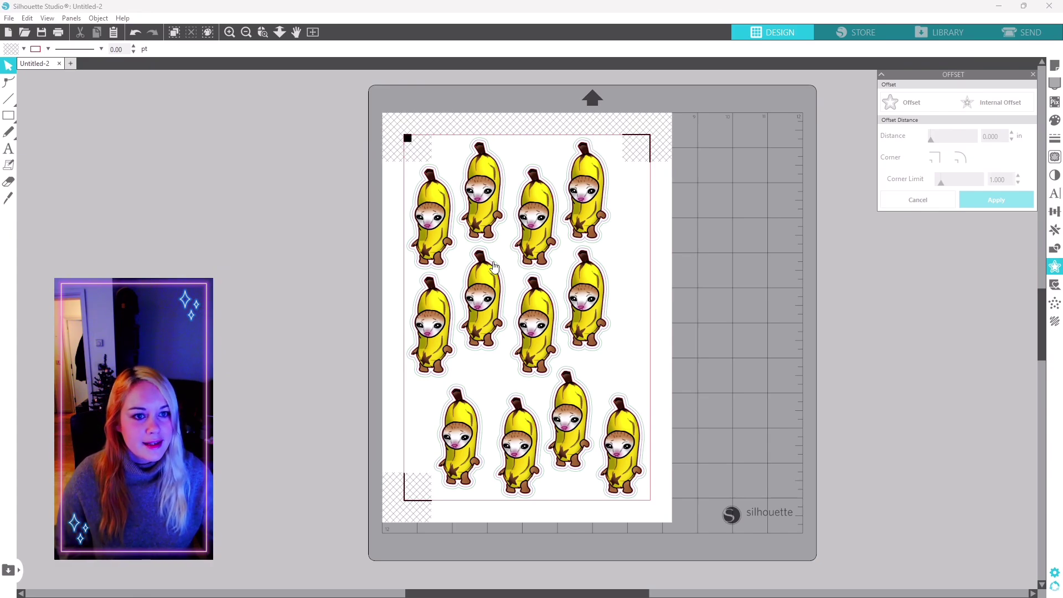
# Check the whole sticker sheet in the print preview and proceed to the printer settings.
pyautogui.click(58, 33)
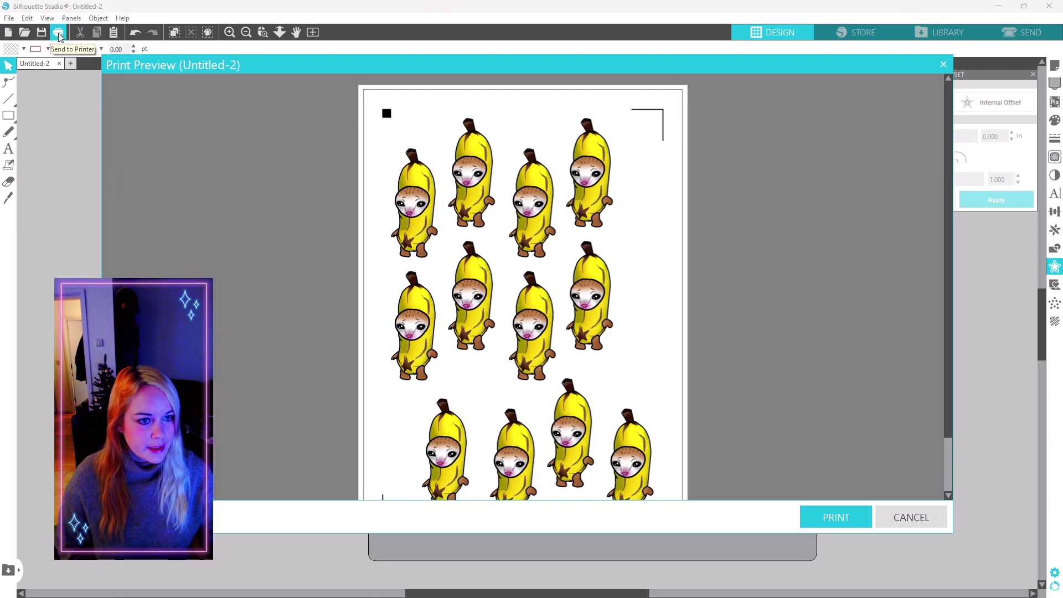
pyautogui.scroll(-1, 365, 326)
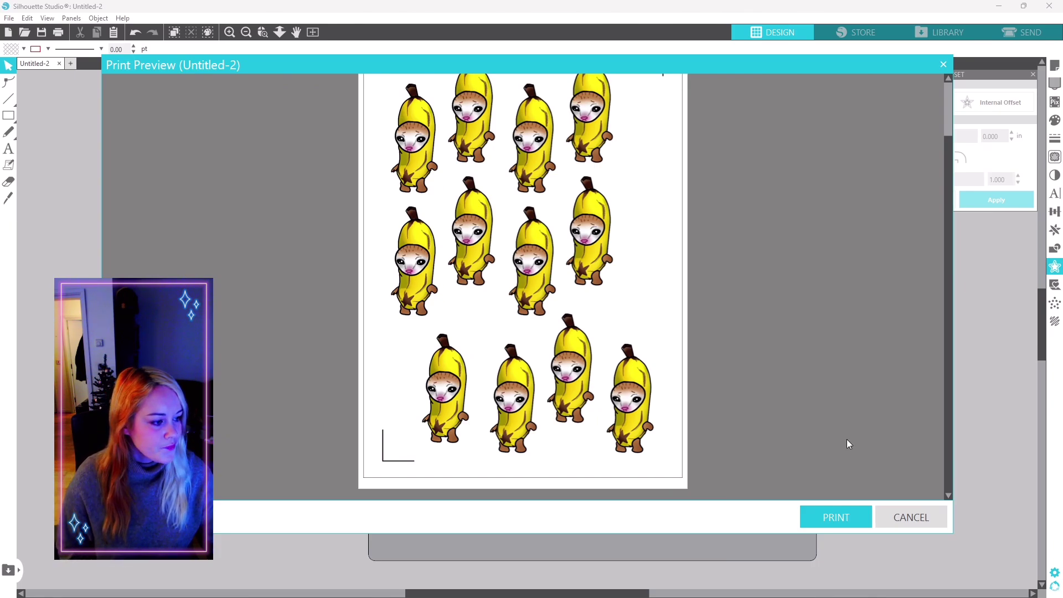
pyautogui.scroll(2, 392, 411)
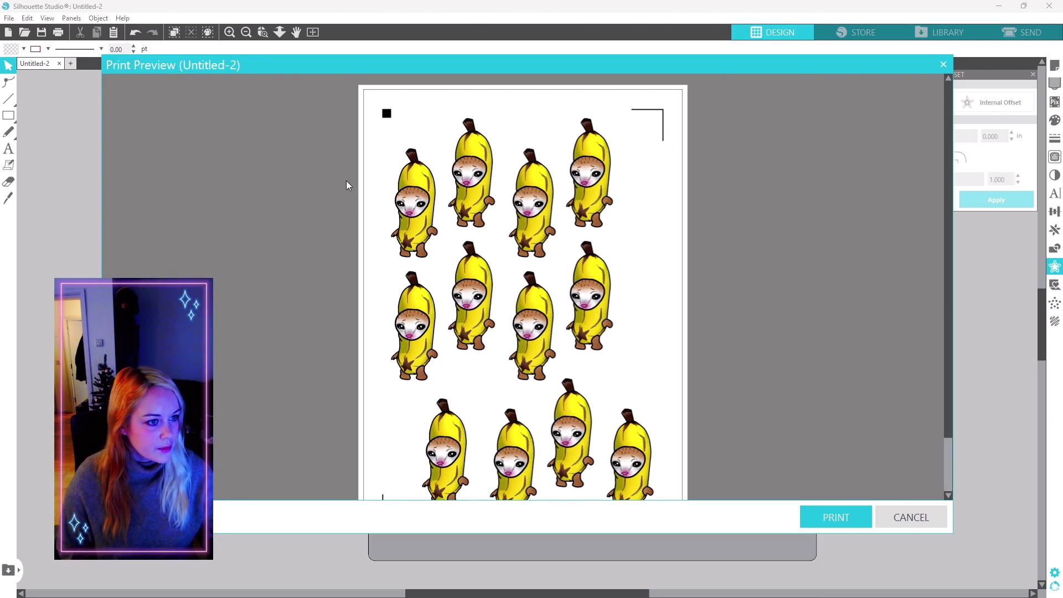
pyautogui.click(828, 517)
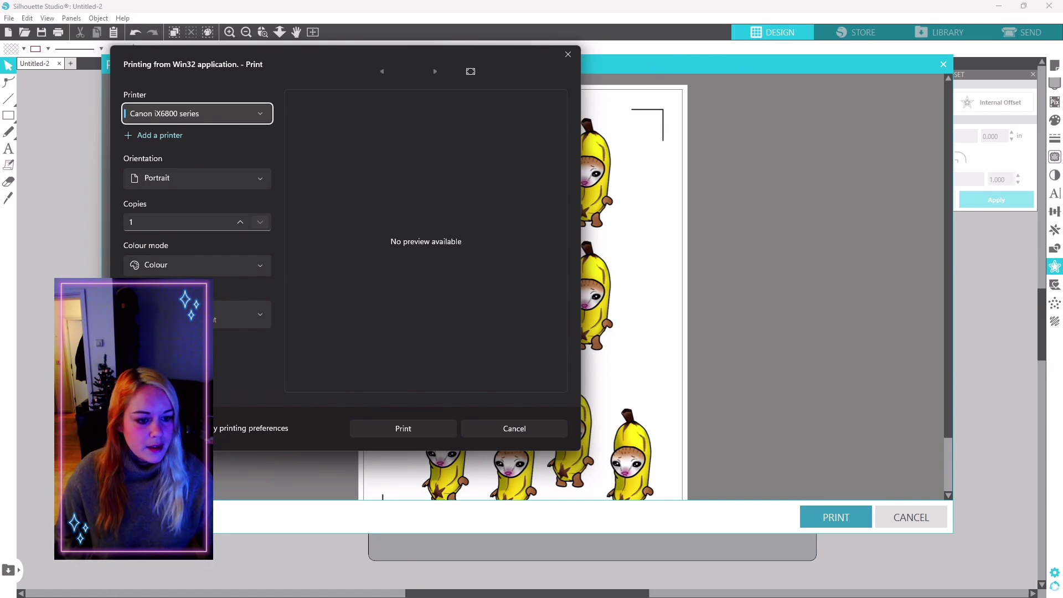
# Set the media type to Glossy Photo Paper in the Canon iX6800 series printing preferences.
pyautogui.click(191, 428)
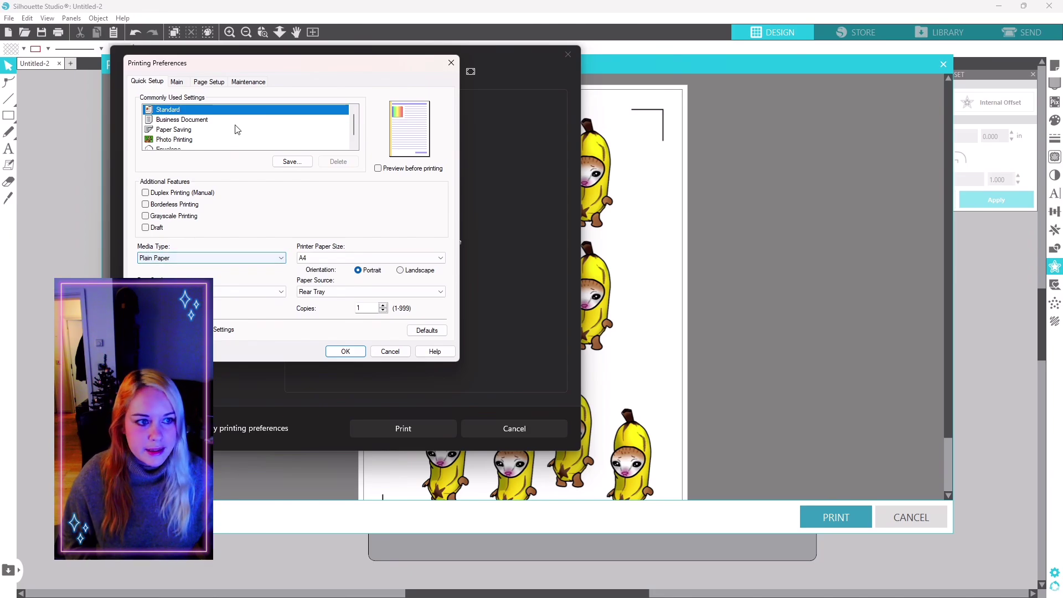
pyautogui.moveTo(303, 72); pyautogui.dragTo(449, 57)
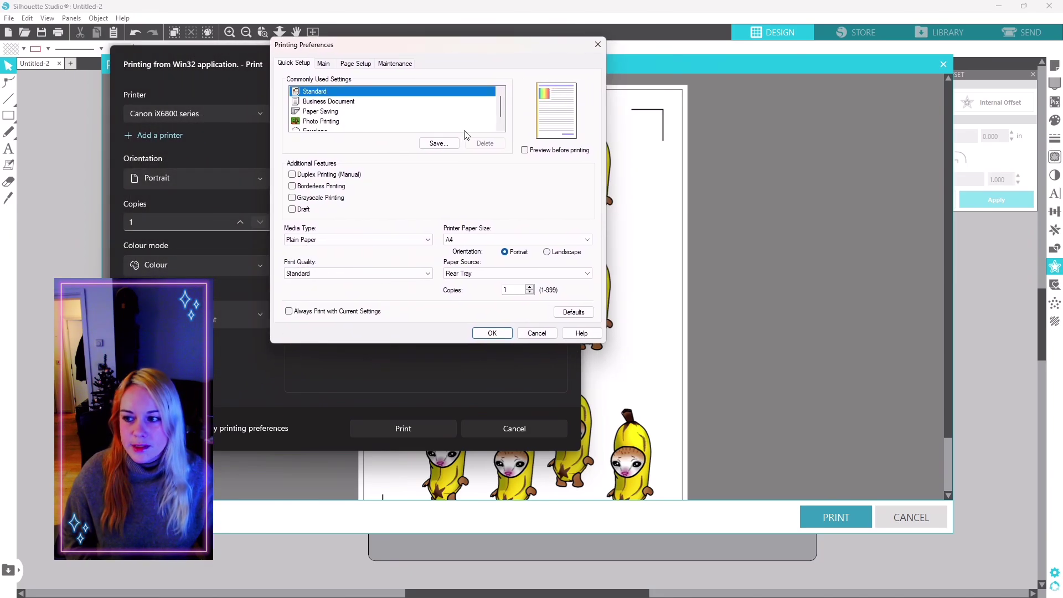
pyautogui.click(343, 241)
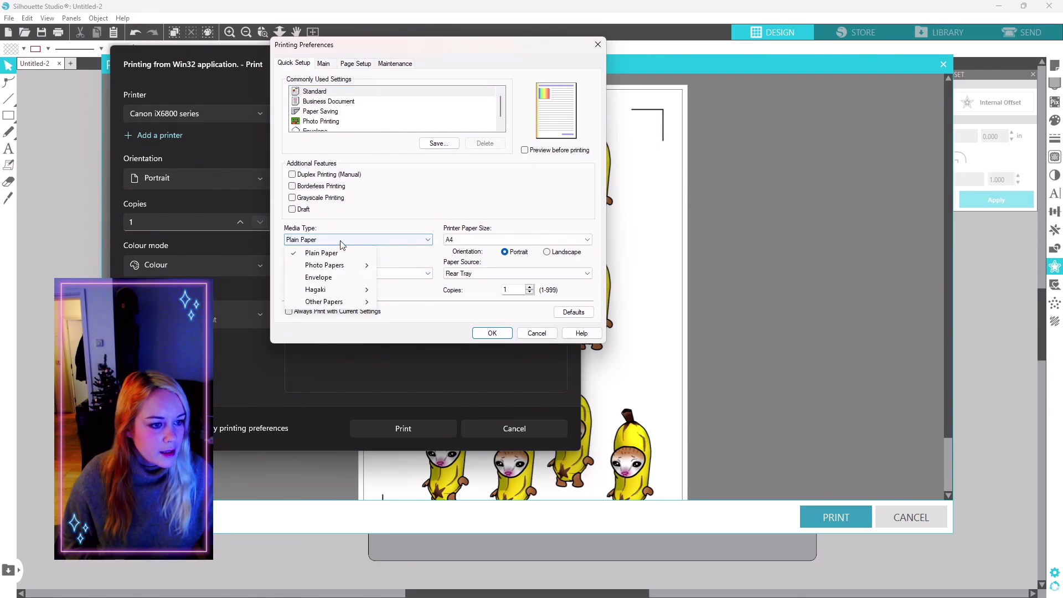
pyautogui.moveTo(329, 269)
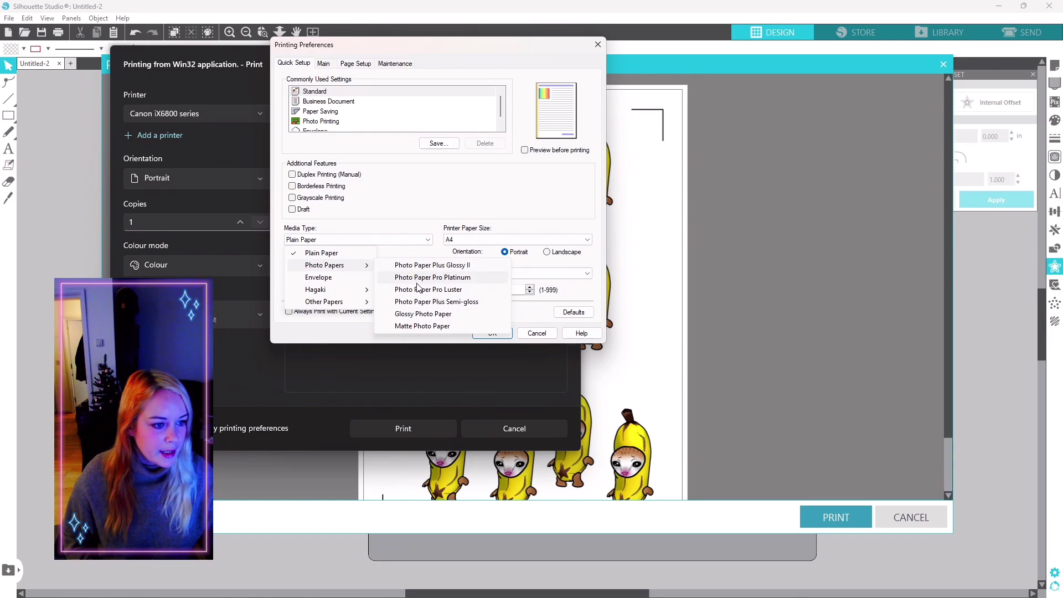
pyautogui.click(423, 314)
# Keep the print quality at Standard, accept the printing preferences and print the sticker sheet.
pyautogui.click(335, 274)
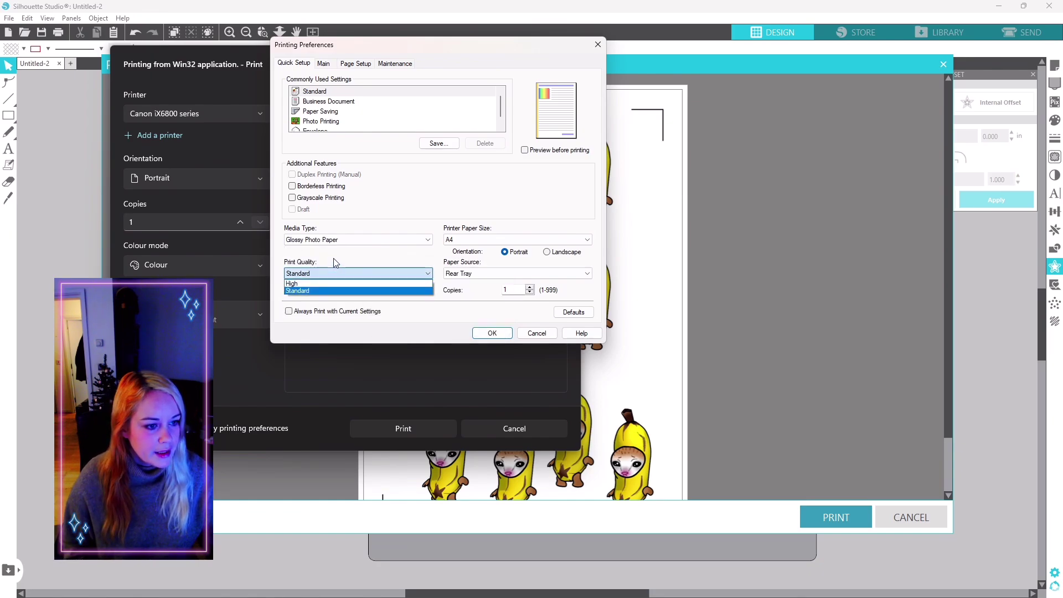
pyautogui.click(335, 263)
pyautogui.click(339, 274)
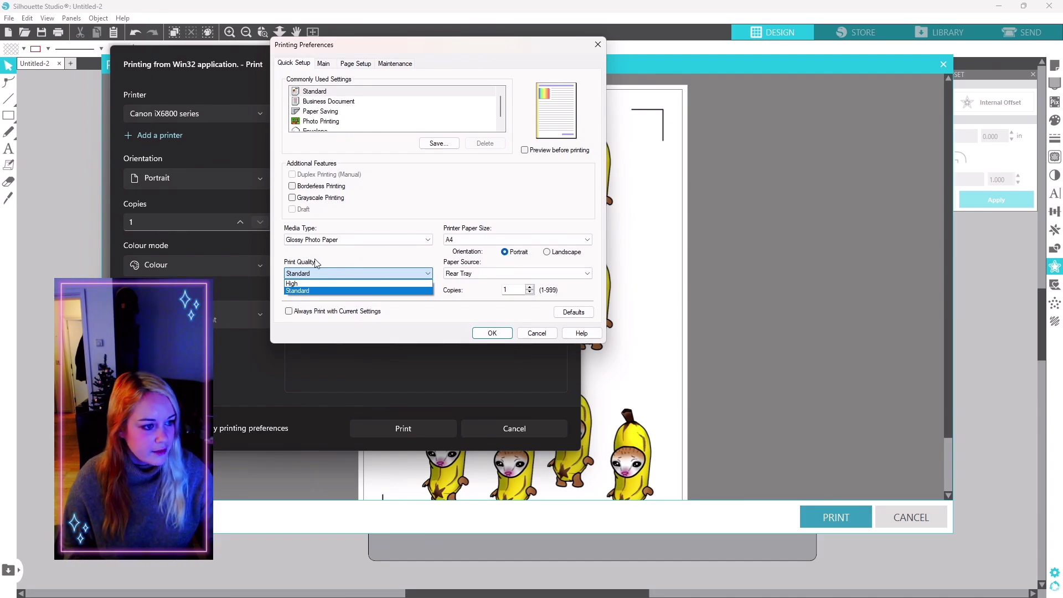
pyautogui.click(324, 264)
pyautogui.click(488, 334)
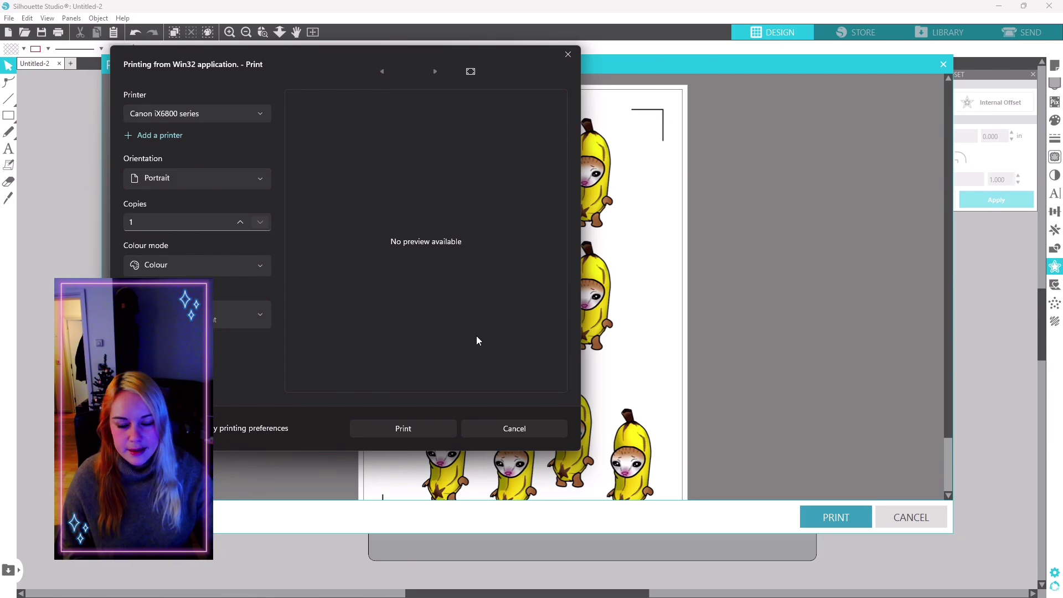
pyautogui.click(413, 427)
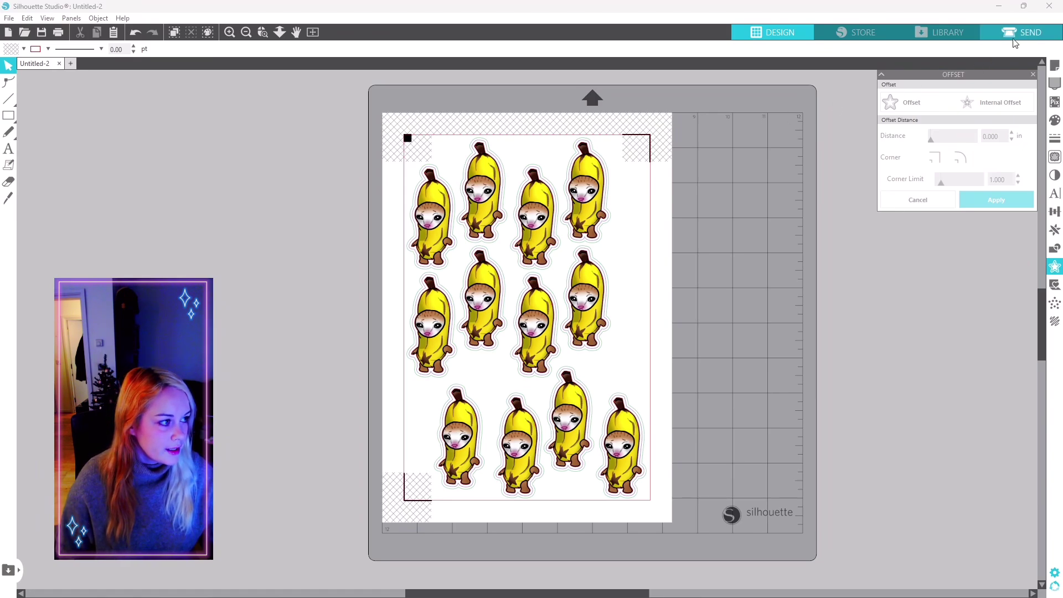
# Prepare all stickers for cutting by line color and turn off cutting for the red lines.
pyautogui.click(1028, 32)
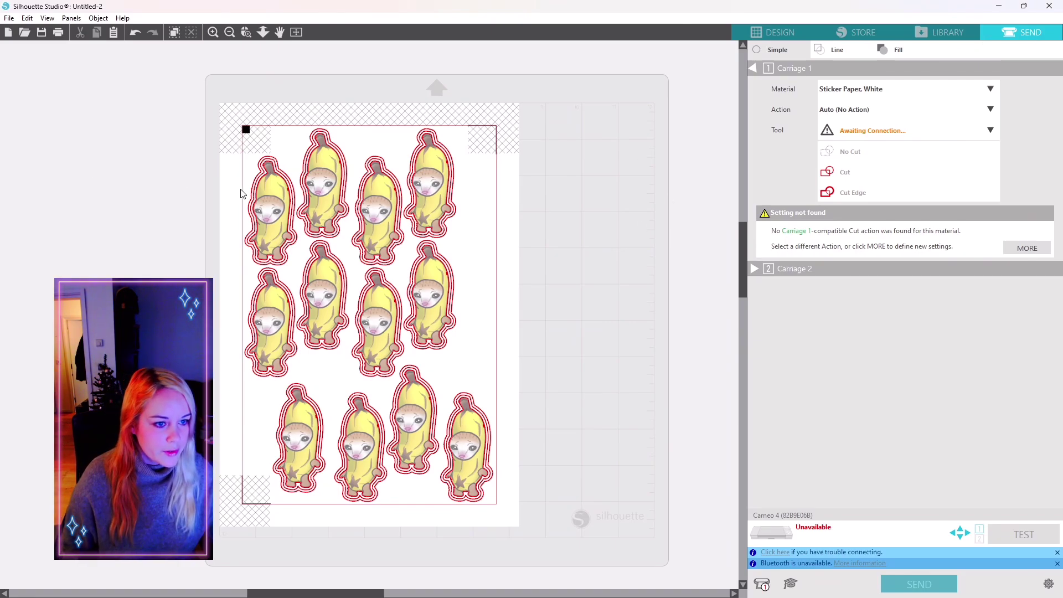
pyautogui.moveTo(221, 174); pyautogui.dragTo(529, 501)
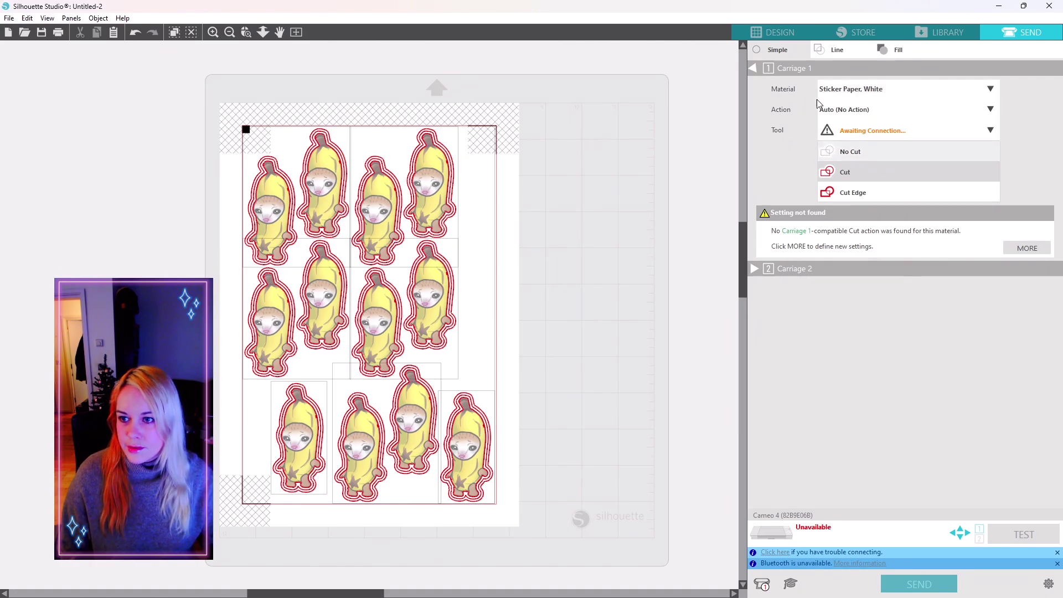
pyautogui.click(832, 49)
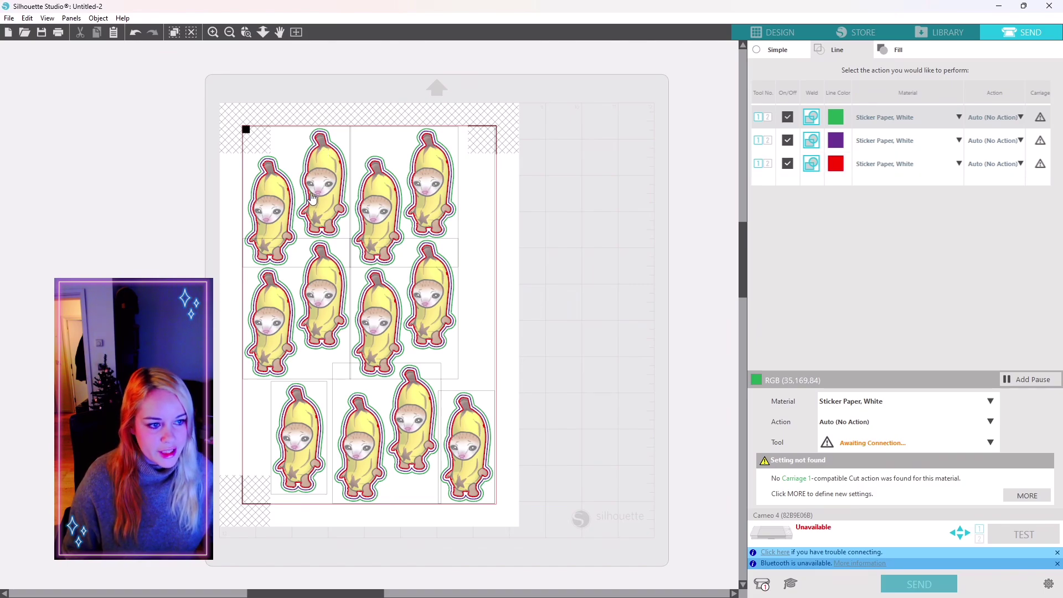
pyautogui.click(787, 164)
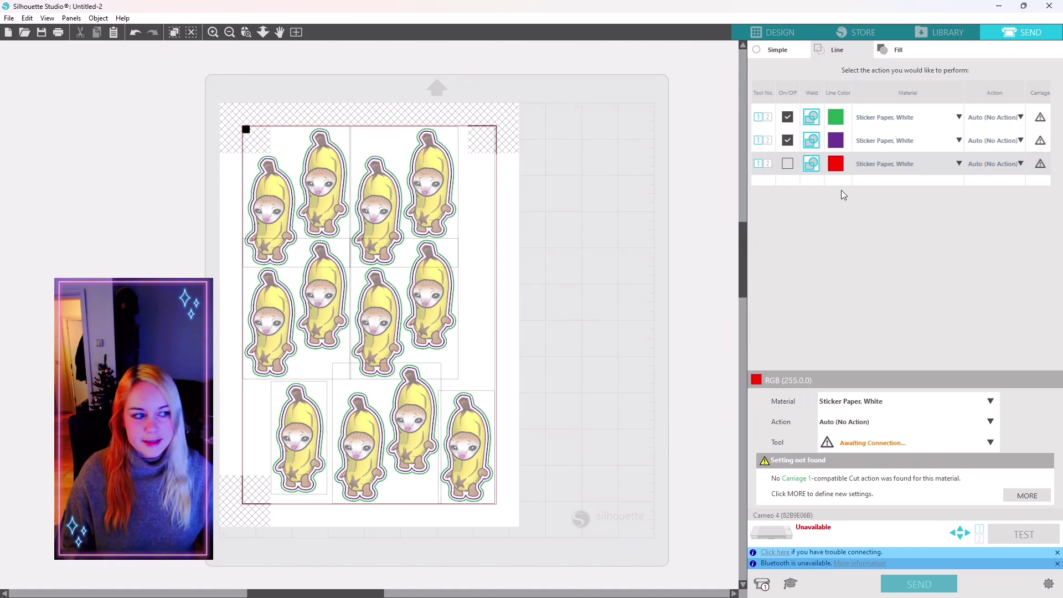
# Set the purple line's cut on Sticker Paper, White to 2 passes, blade depth 1 and force 15.
pyautogui.click(856, 141)
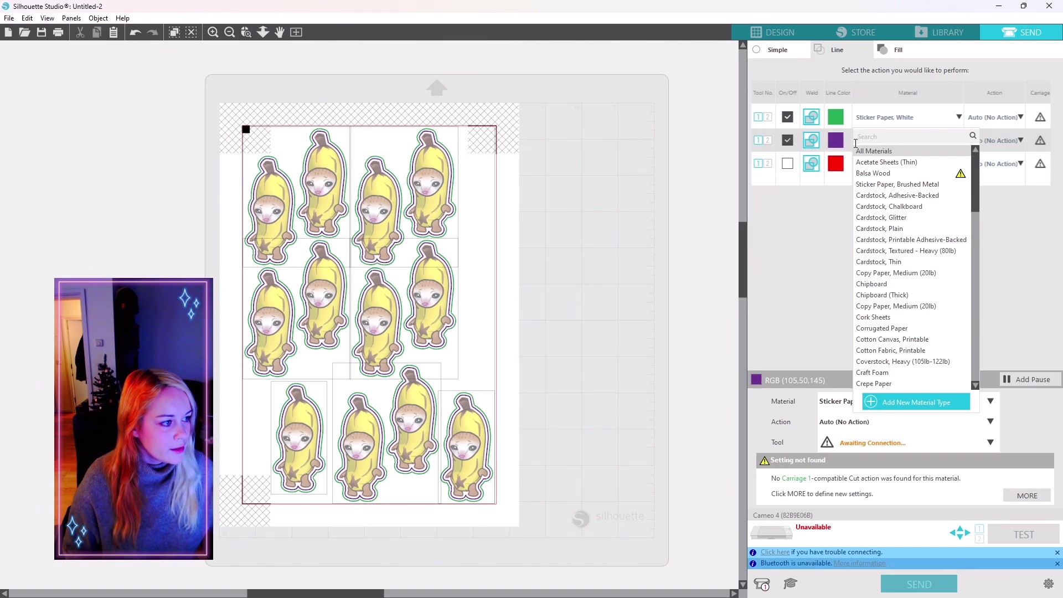
pyautogui.click(839, 214)
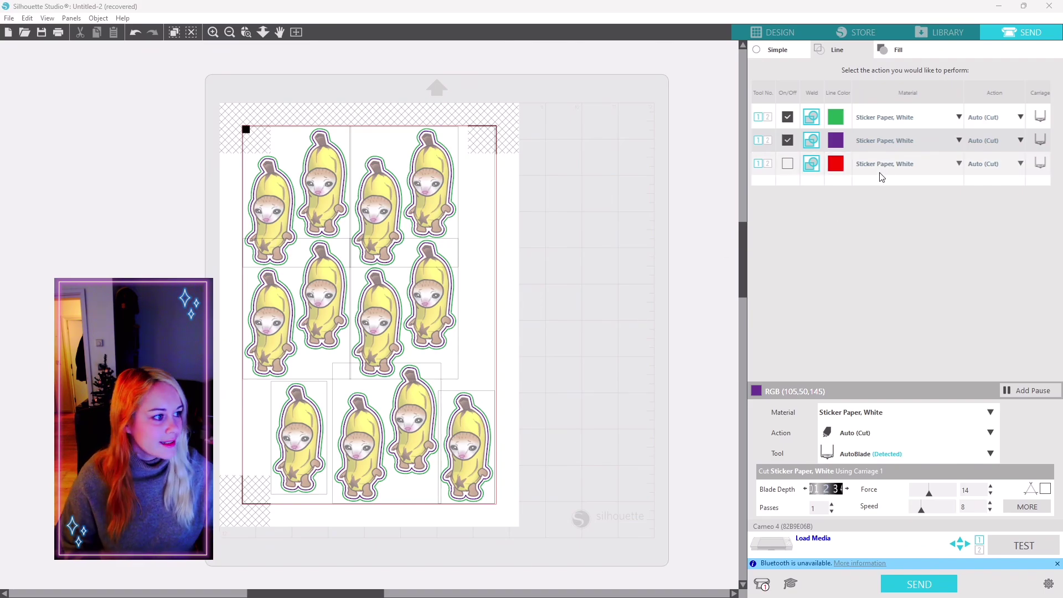
pyautogui.click(960, 139)
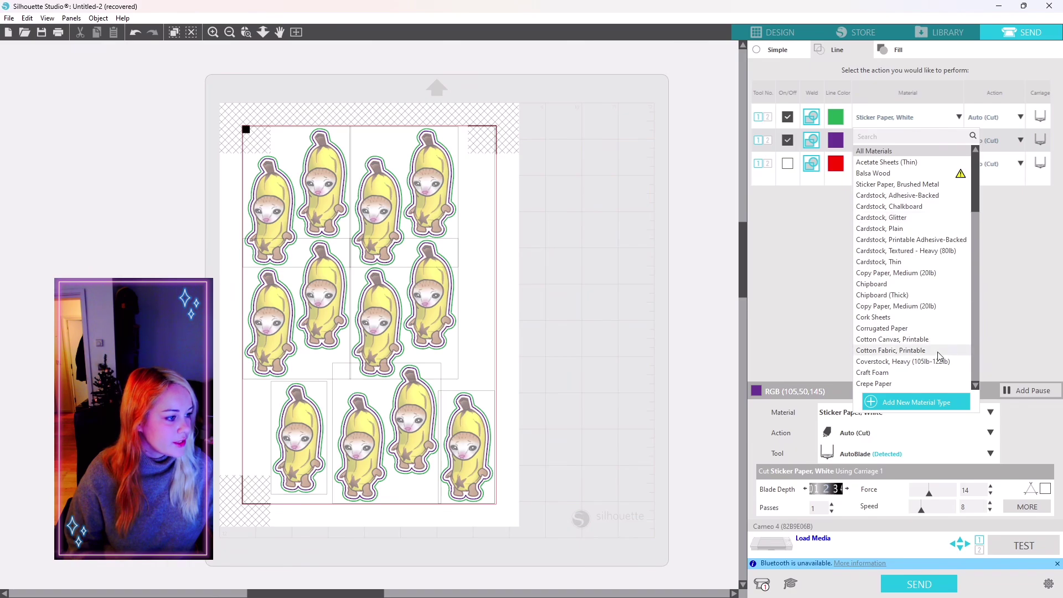
pyautogui.click(1001, 300)
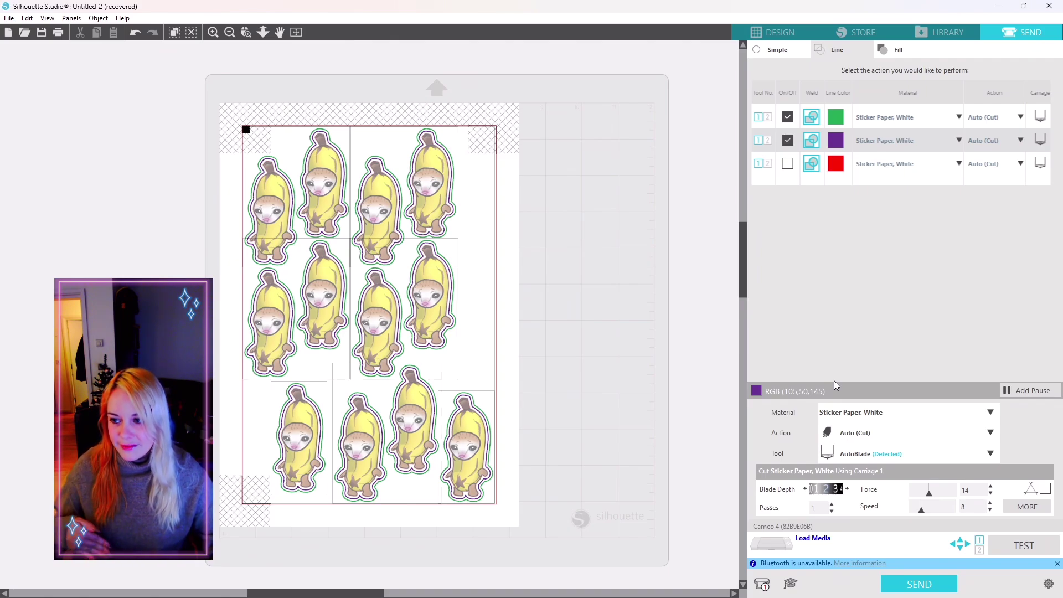
pyautogui.click(832, 505)
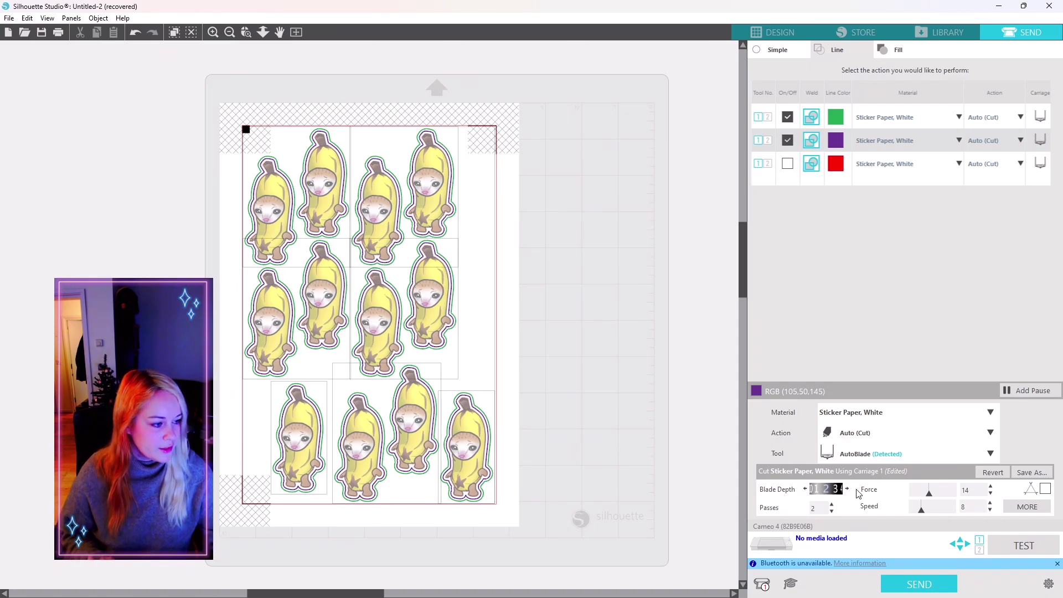
pyautogui.click(806, 489)
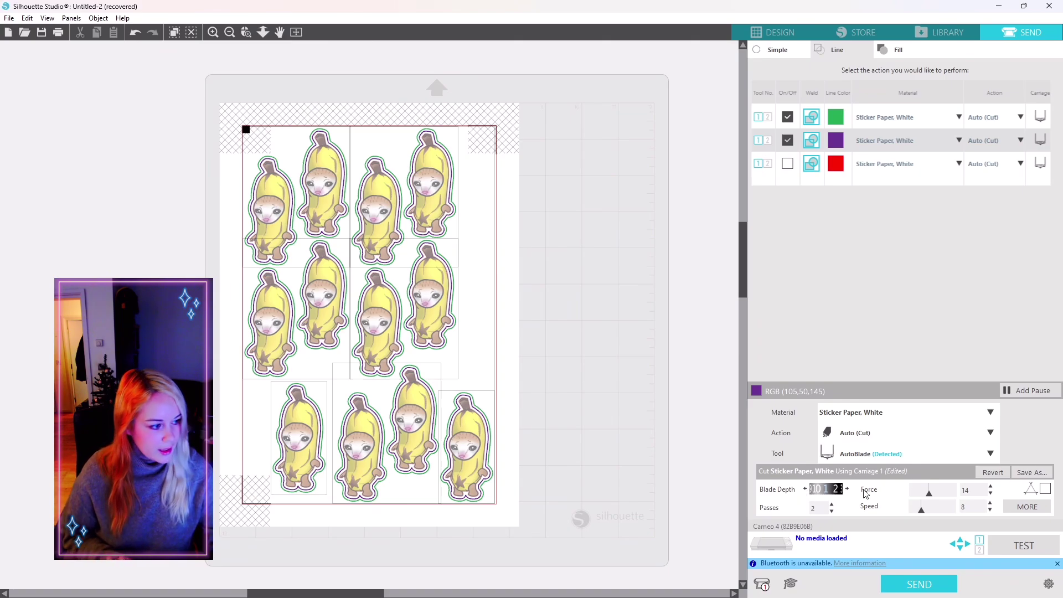
pyautogui.click(991, 486)
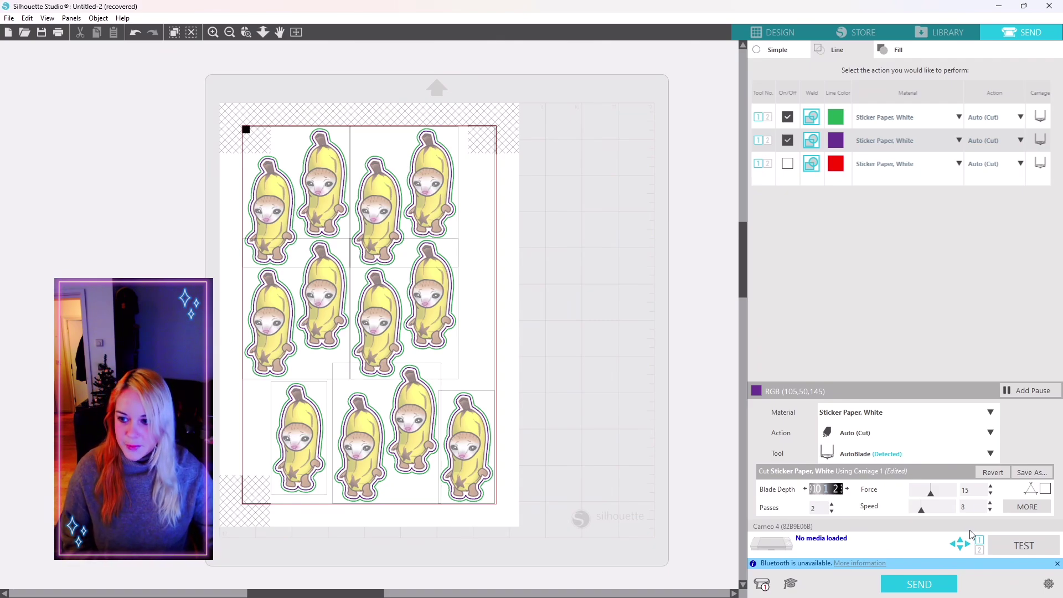
# Set the green line's cut to 2 passes with force 17.
pyautogui.click(850, 120)
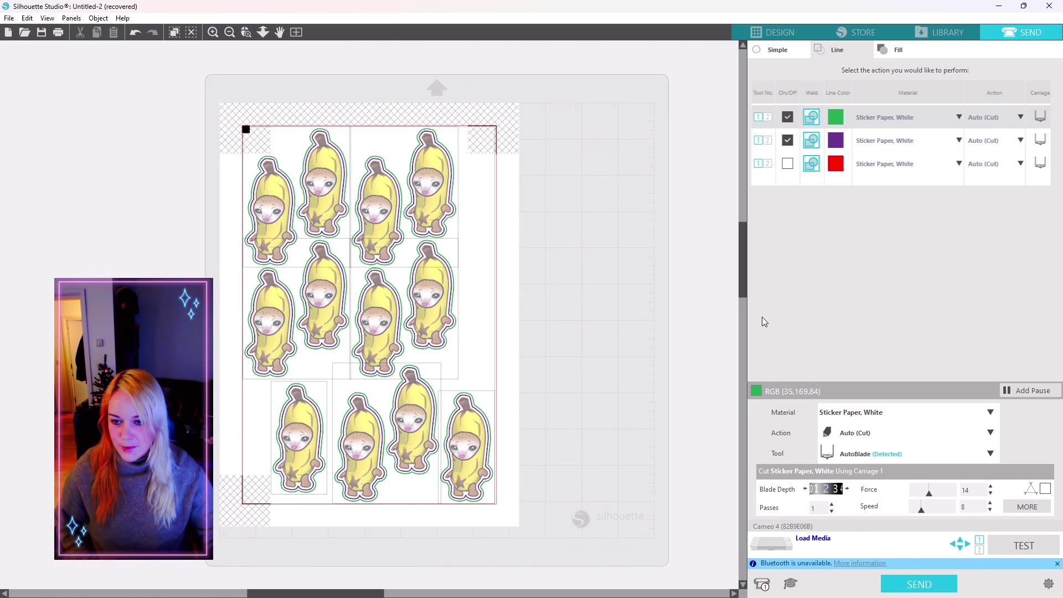
pyautogui.click(831, 505)
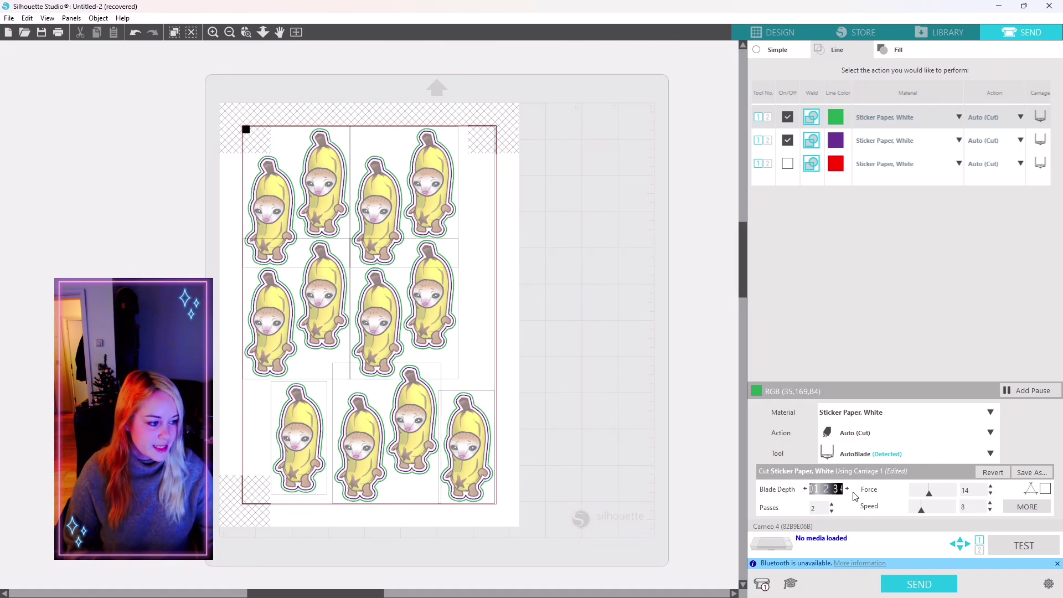
pyautogui.click(991, 486)
pyautogui.click(991, 486)
pyautogui.click(990, 486)
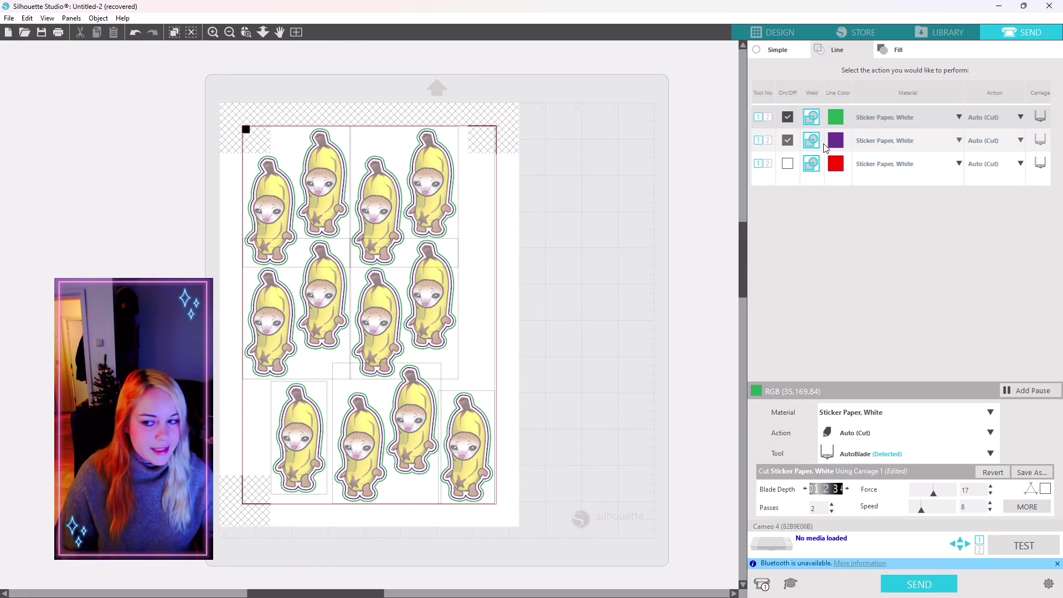
# Switch the Cameo 4 cutter to Manual Registration.
pyautogui.rightClick(897, 547)
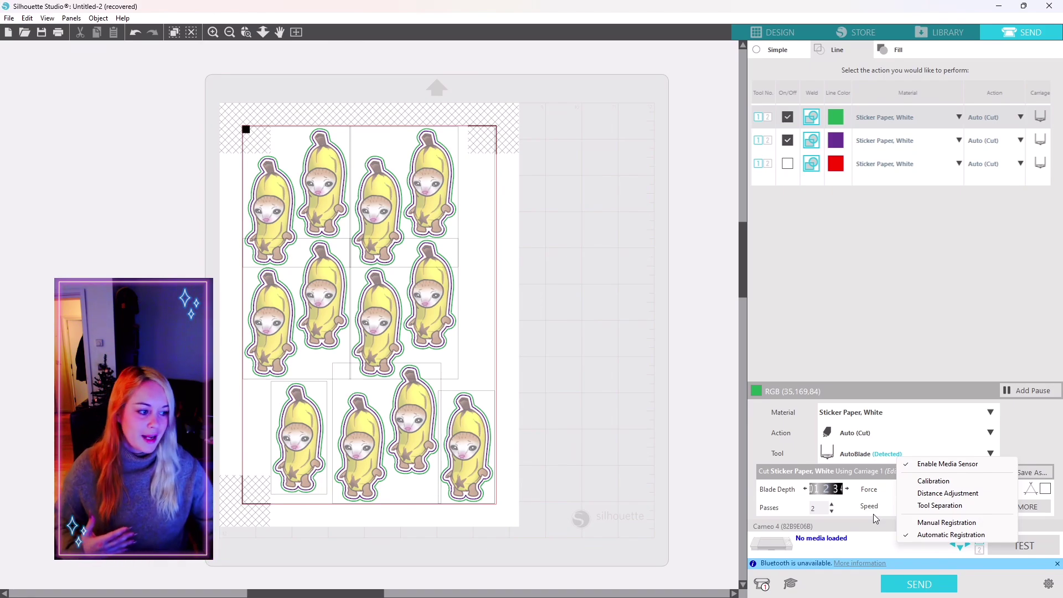
pyautogui.click(875, 550)
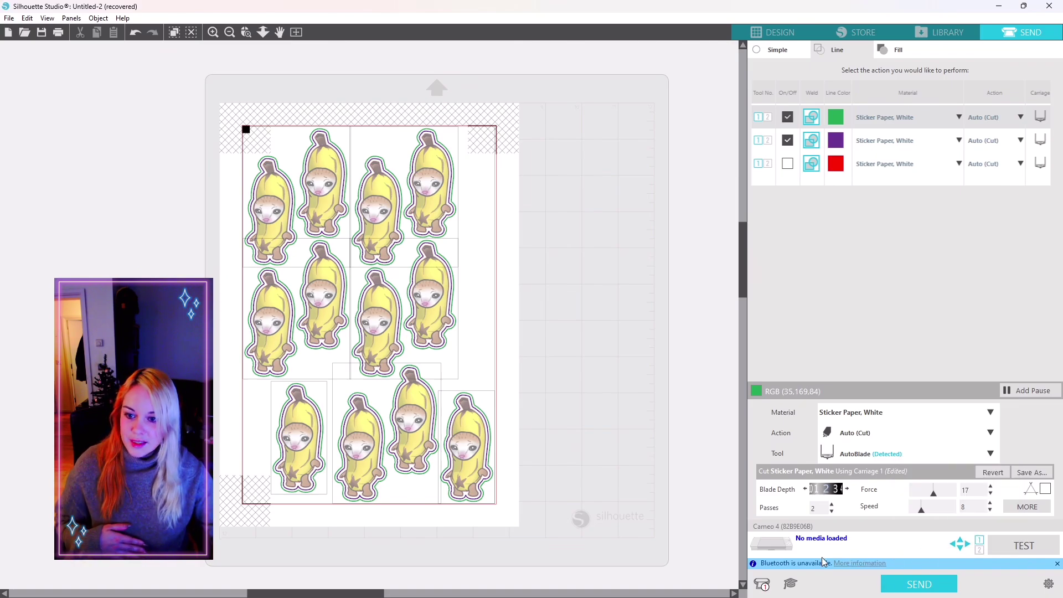
pyautogui.click(899, 548)
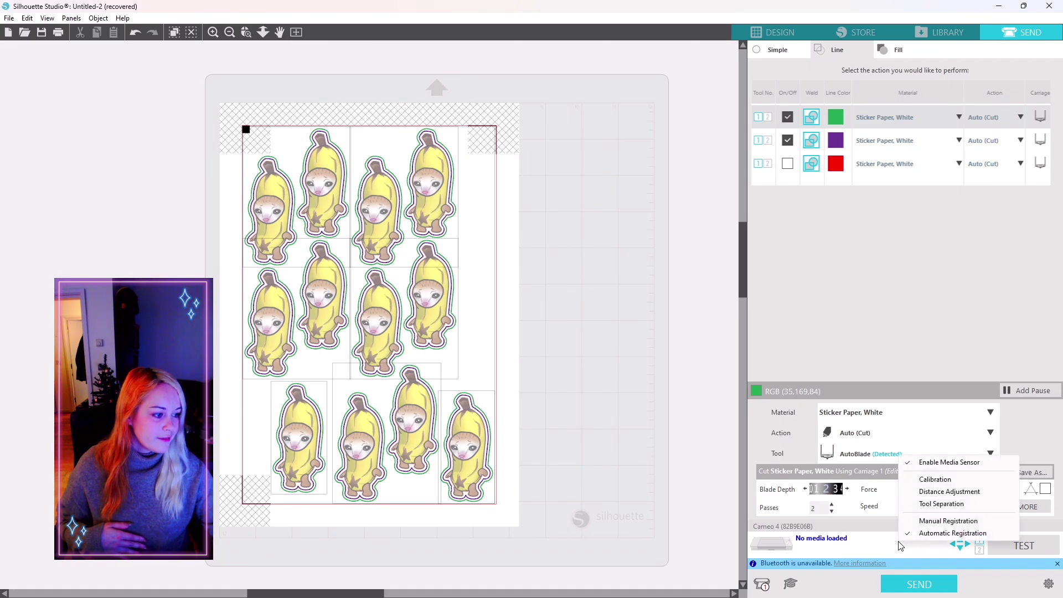
pyautogui.click(939, 521)
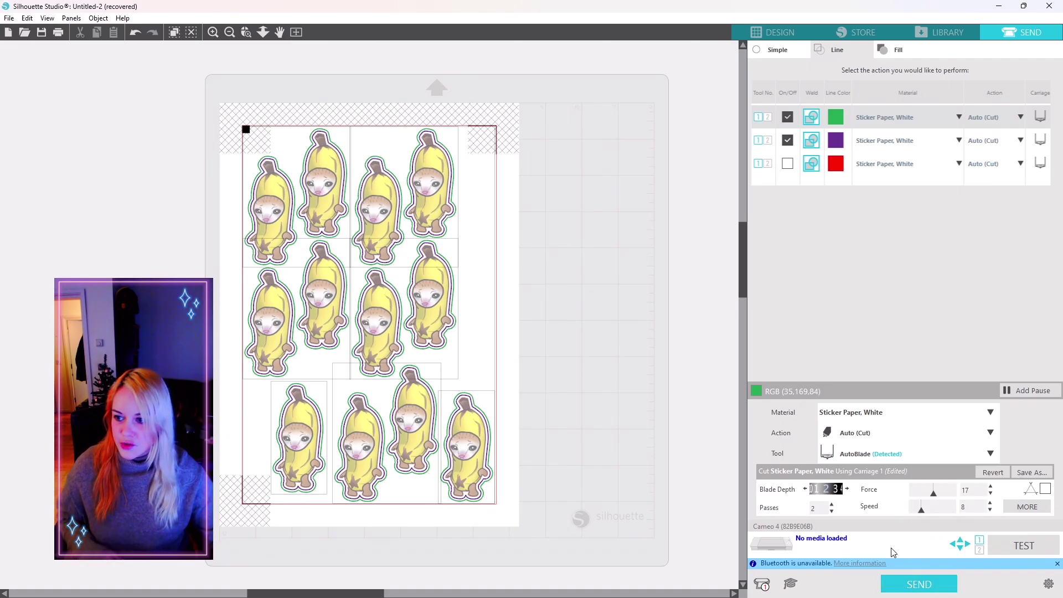